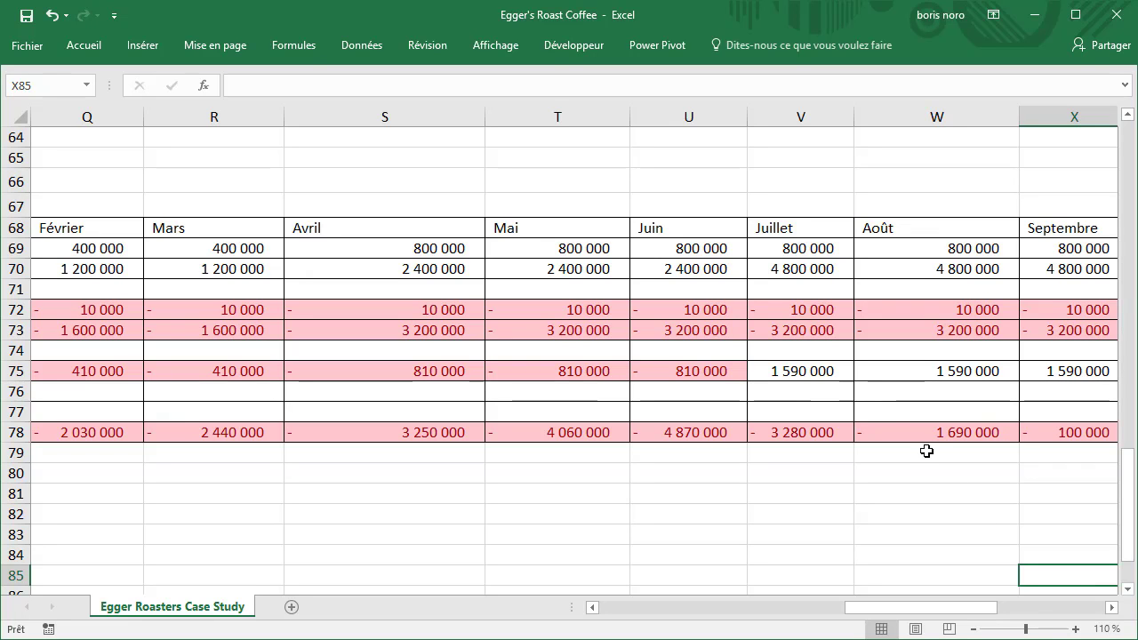
Select several monthly liquidity values to read their total in the status bar
{"action": "left_click_drag", "start_coordinate": [878, 420], "coordinate": [530, 463]}
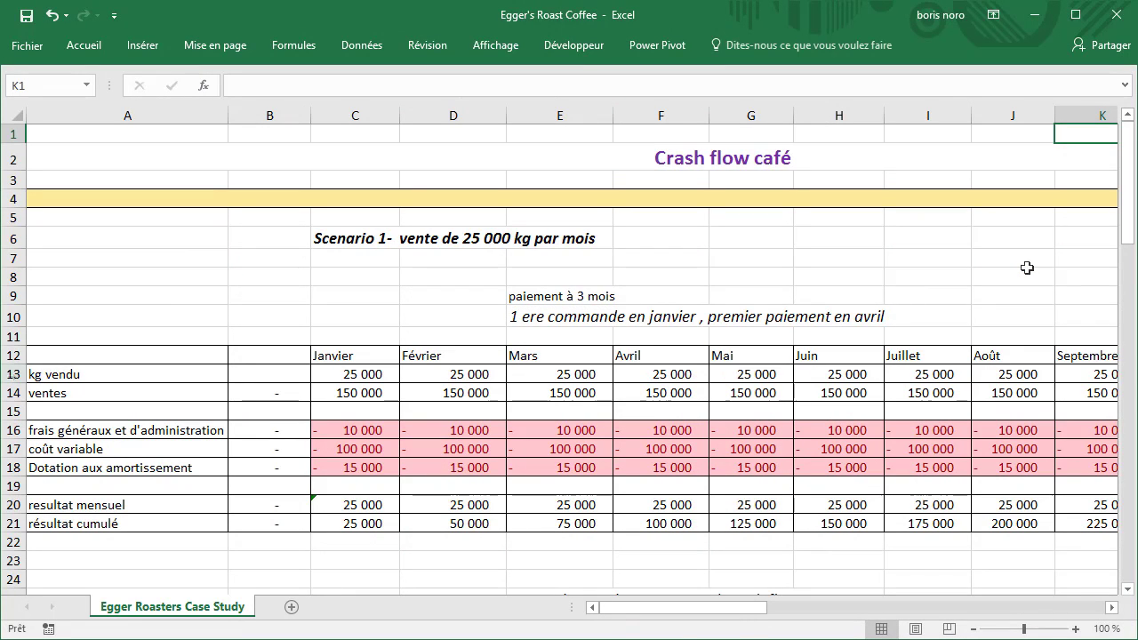
{"action": "left_click", "coordinate": [13, 373]}
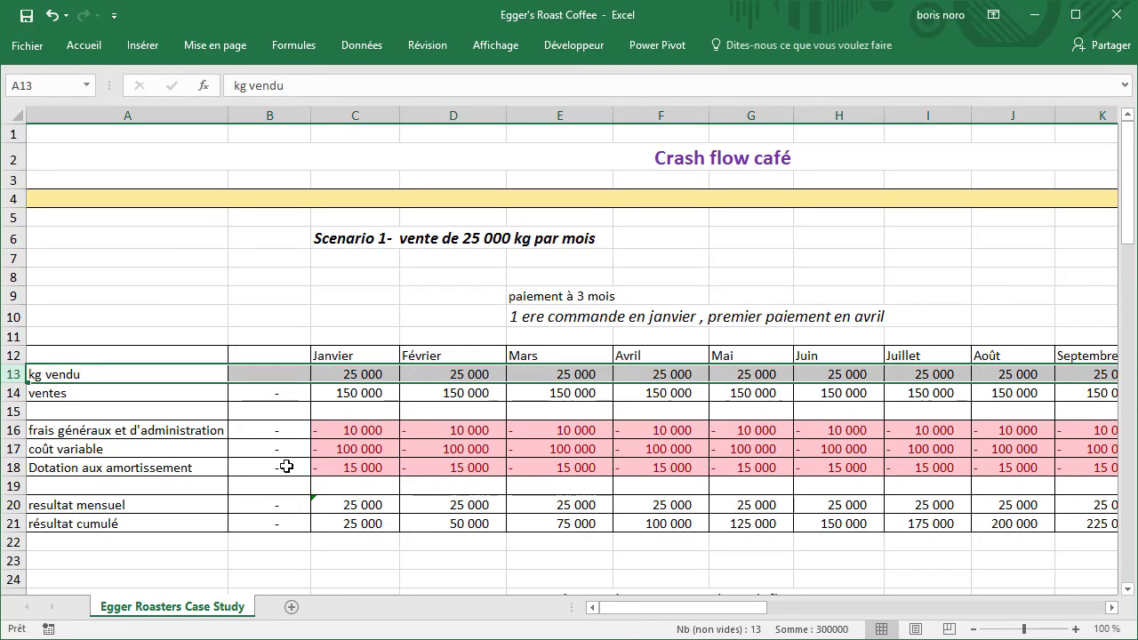
{"action": "left_click", "coordinate": [14, 393]}
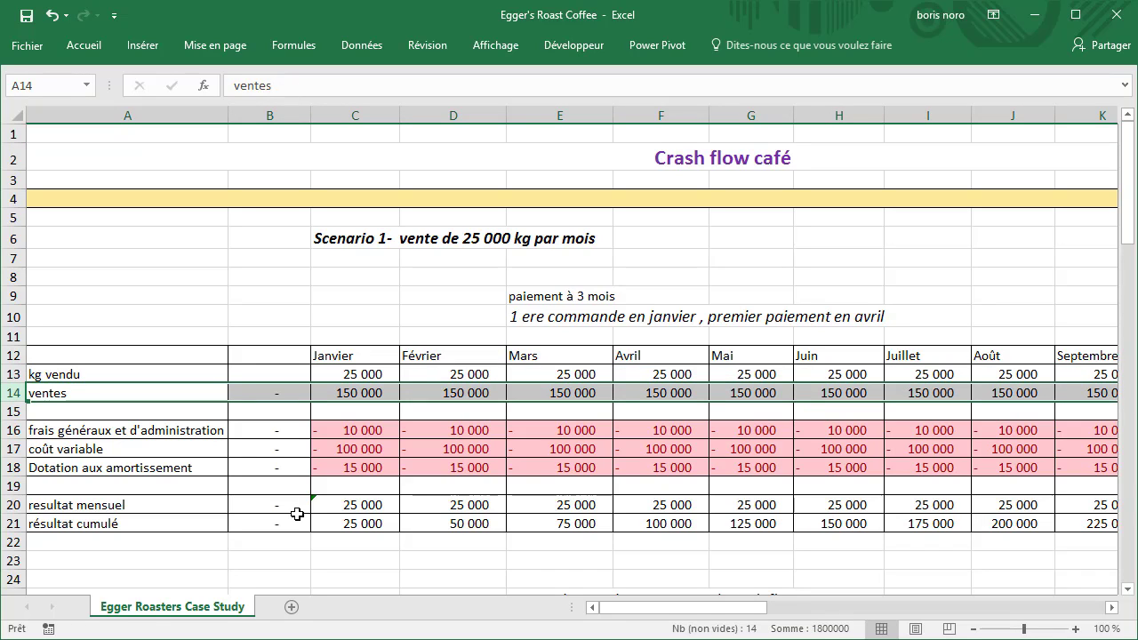
{"action": "left_click", "coordinate": [13, 430]}
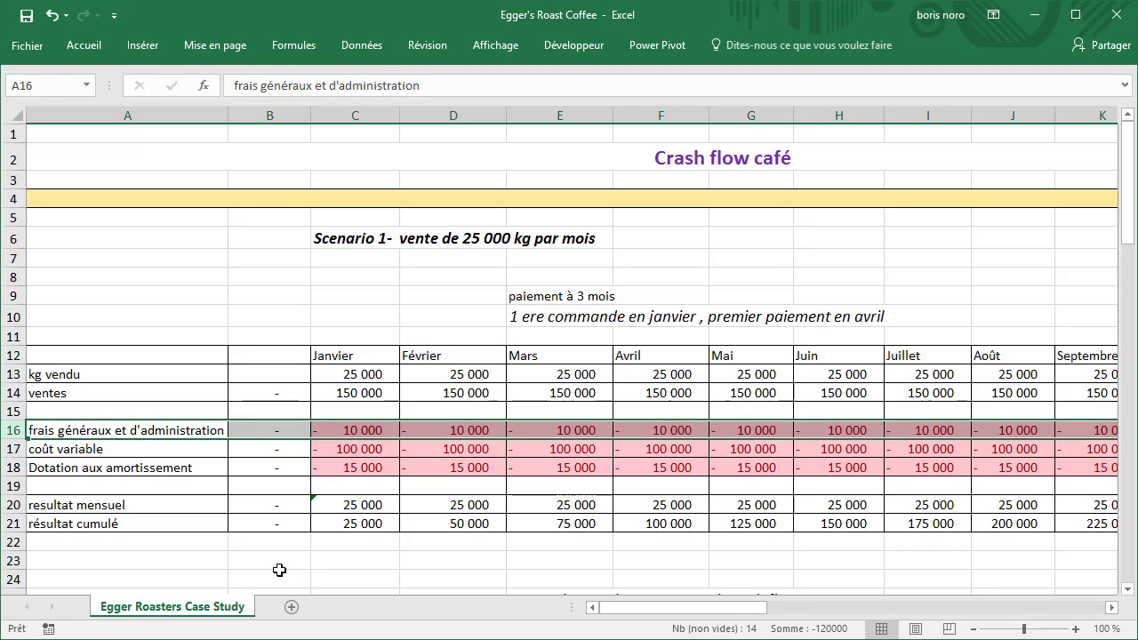
{"action": "left_click", "coordinate": [13, 449]}
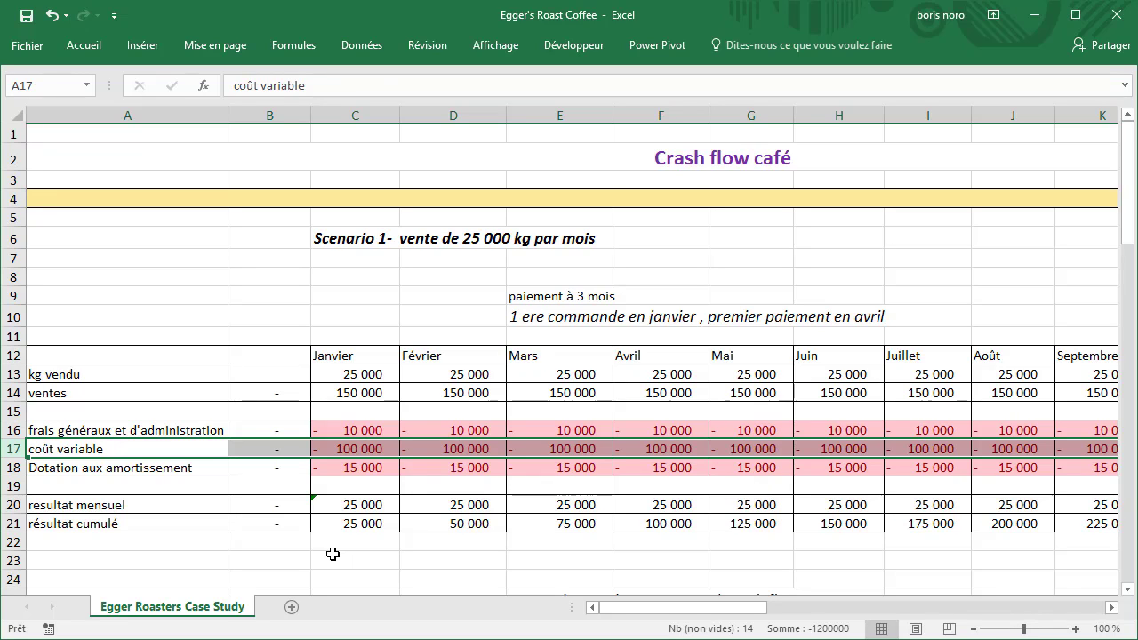
{"action": "left_click", "coordinate": [13, 468]}
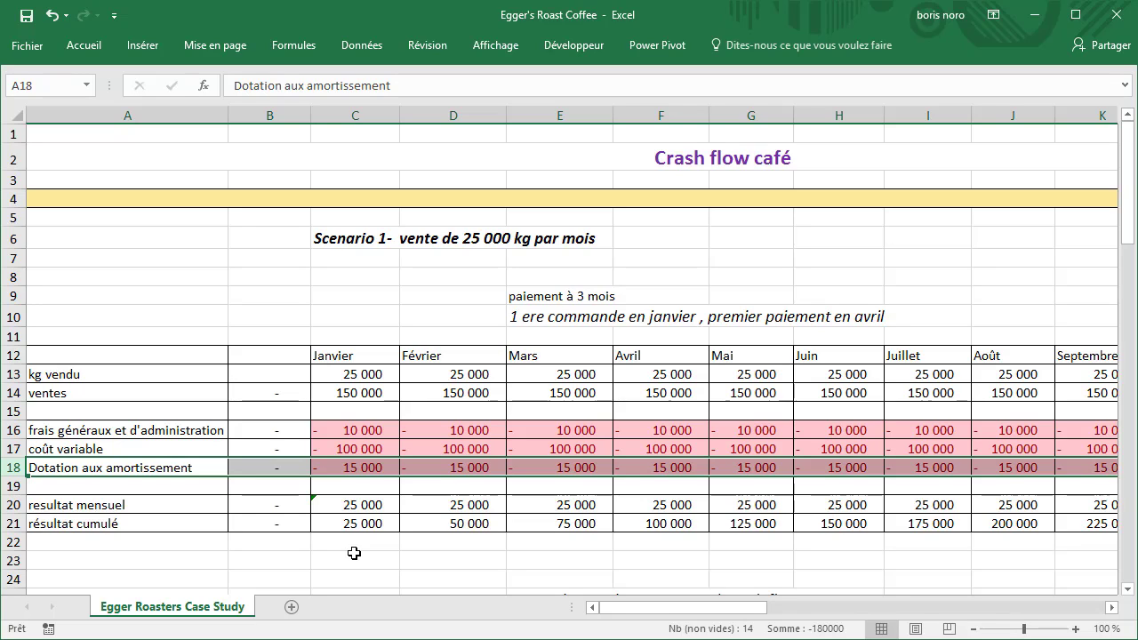
{"action": "left_click", "coordinate": [339, 507]}
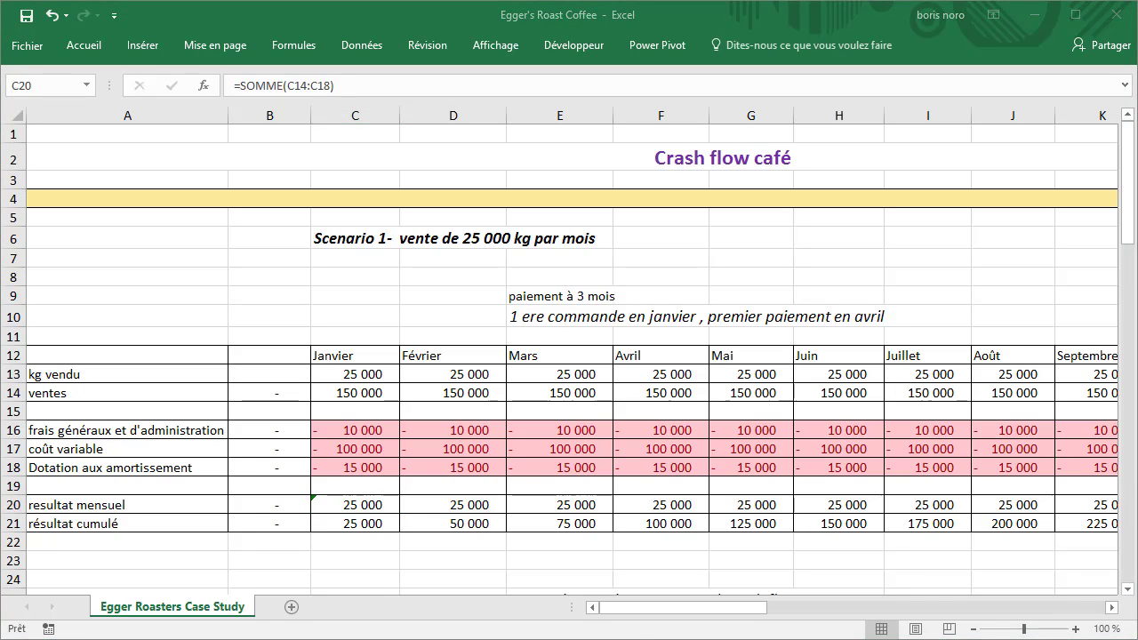
{"action": "left_click", "coordinate": [1112, 608]}
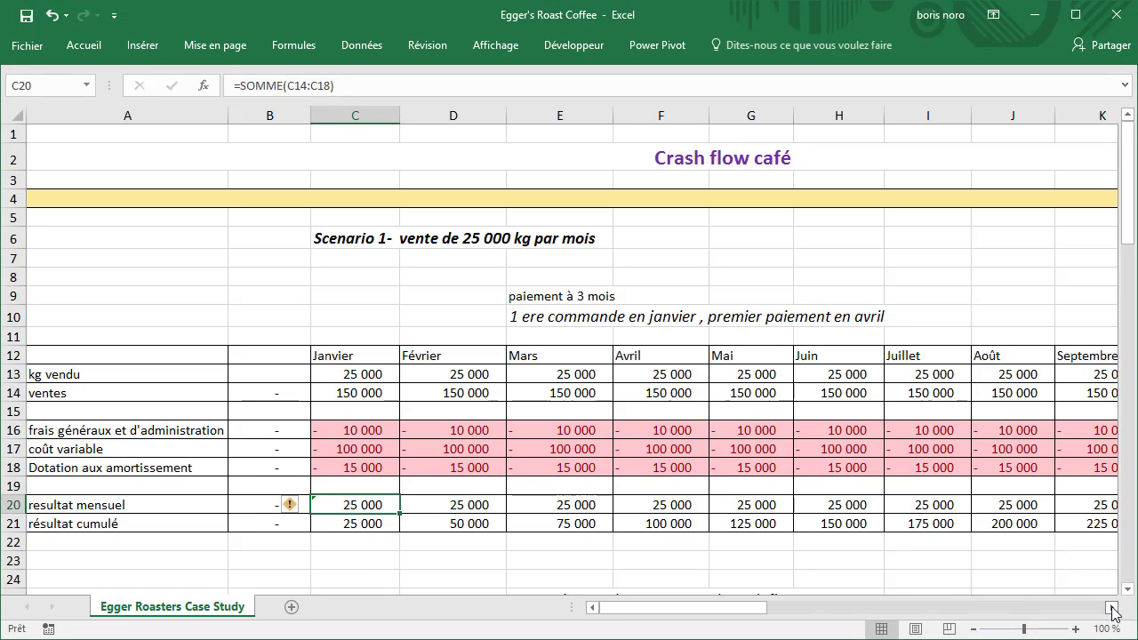
{"action": "scroll", "coordinate": [1112, 611], "scroll_direction": "right", "scroll_amount": 3}
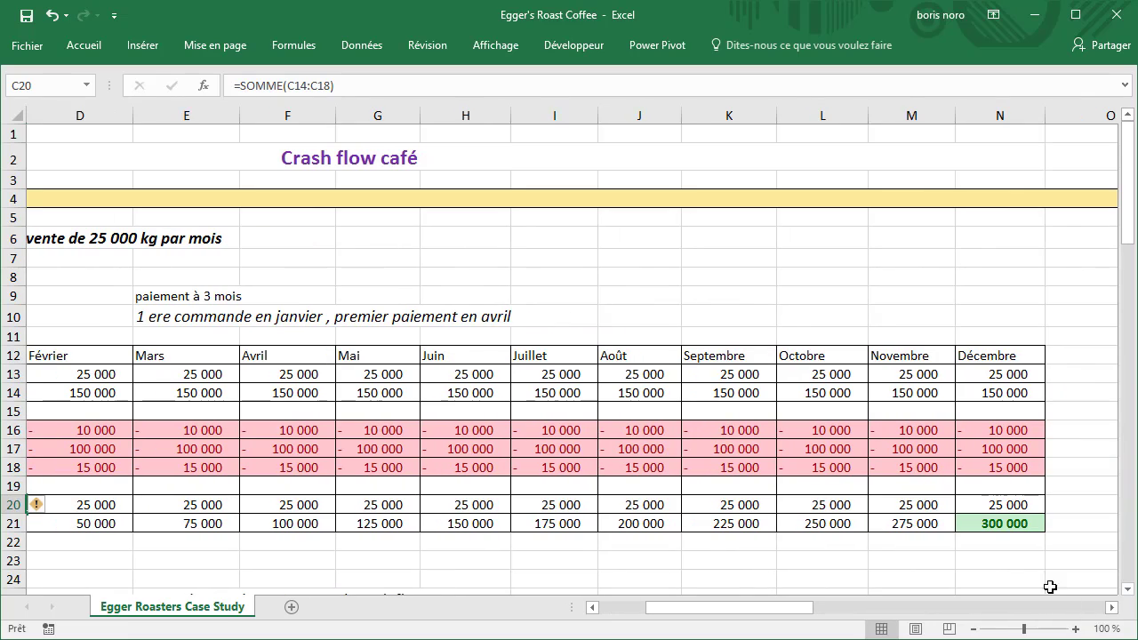
{"action": "left_click", "coordinate": [994, 525]}
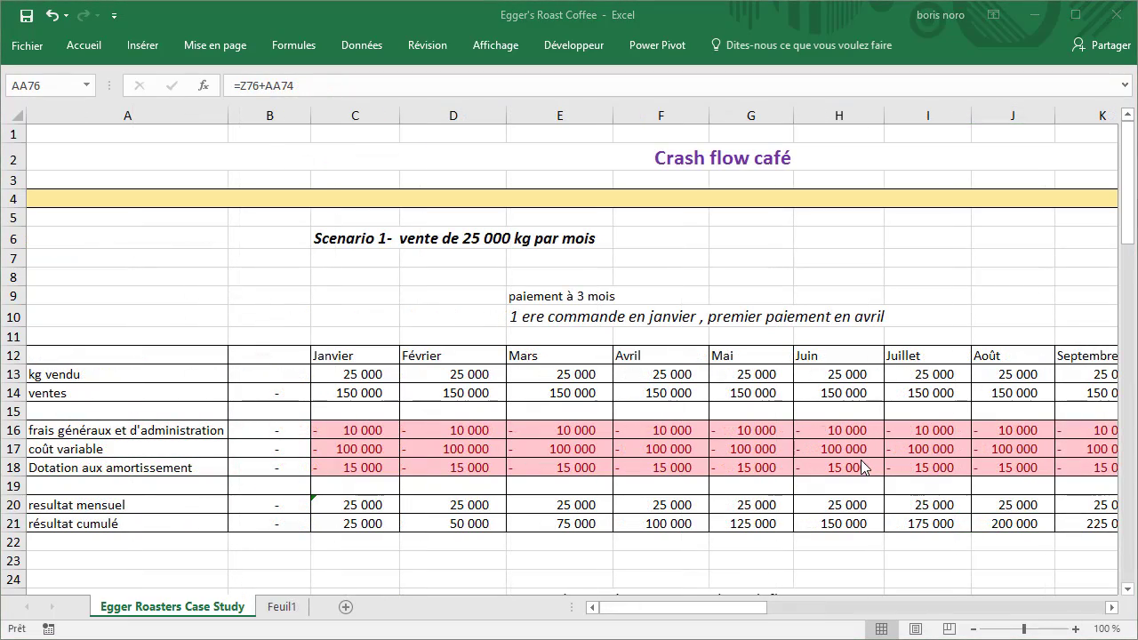
Check the opening figures: 800 000 initial inflow, -540 000 machine purchase, 260 000 opening cash flow
{"action": "scroll", "coordinate": [862, 467], "scroll_direction": "down", "scroll_amount": 3}
{"action": "scroll", "coordinate": [861, 400], "scroll_direction": "down", "scroll_amount": 2}
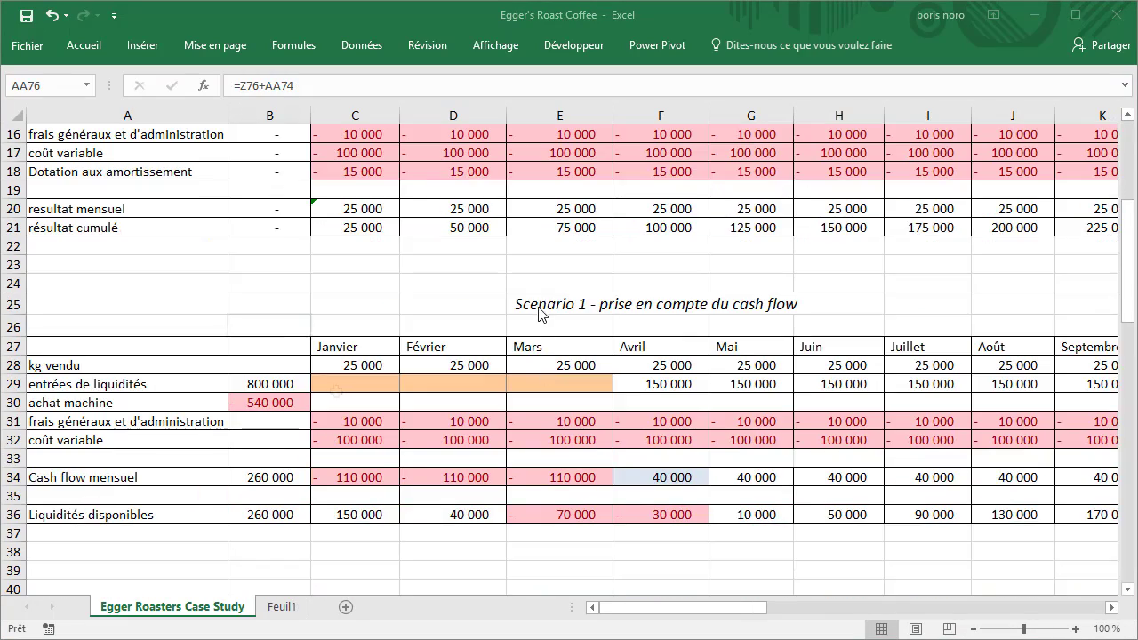
{"action": "left_click", "coordinate": [294, 383]}
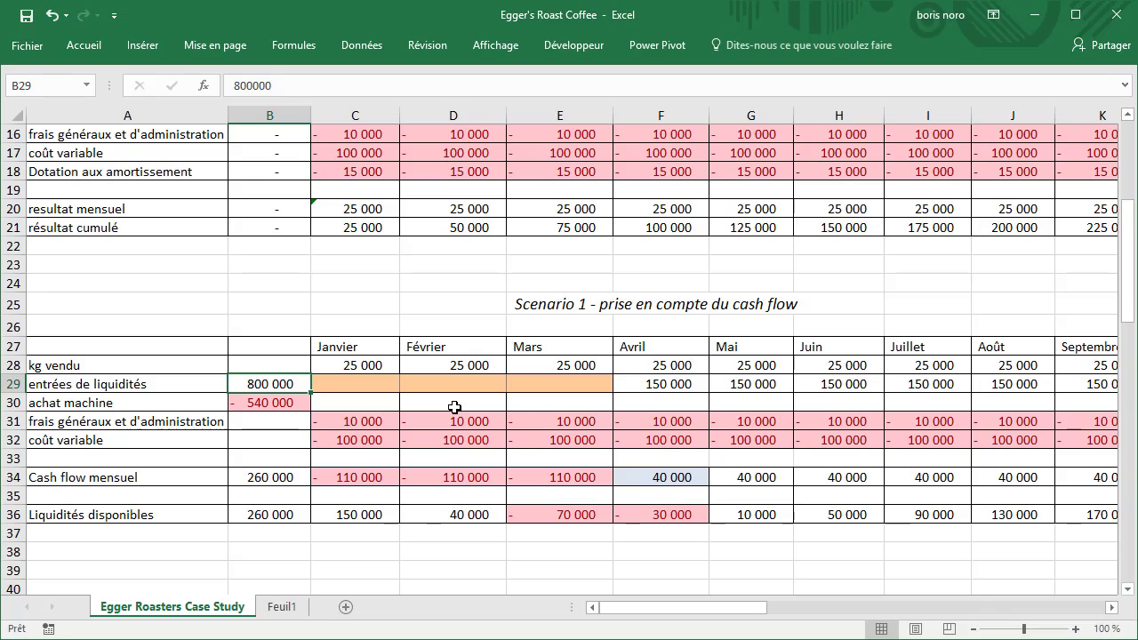
{"action": "left_click", "coordinate": [266, 402]}
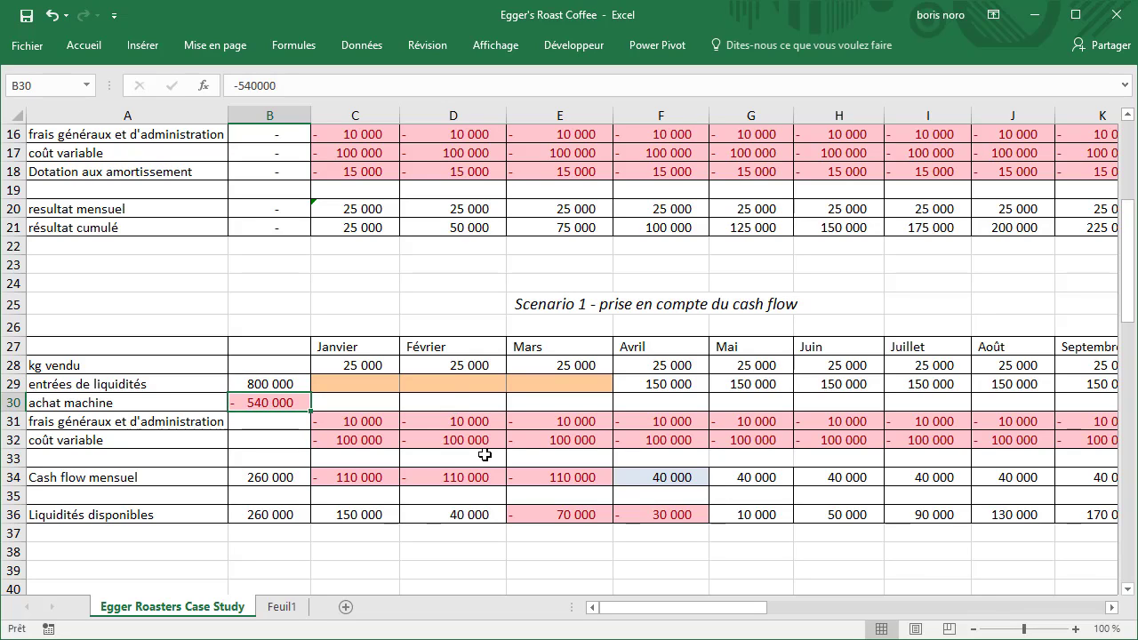
{"action": "left_click", "coordinate": [296, 477]}
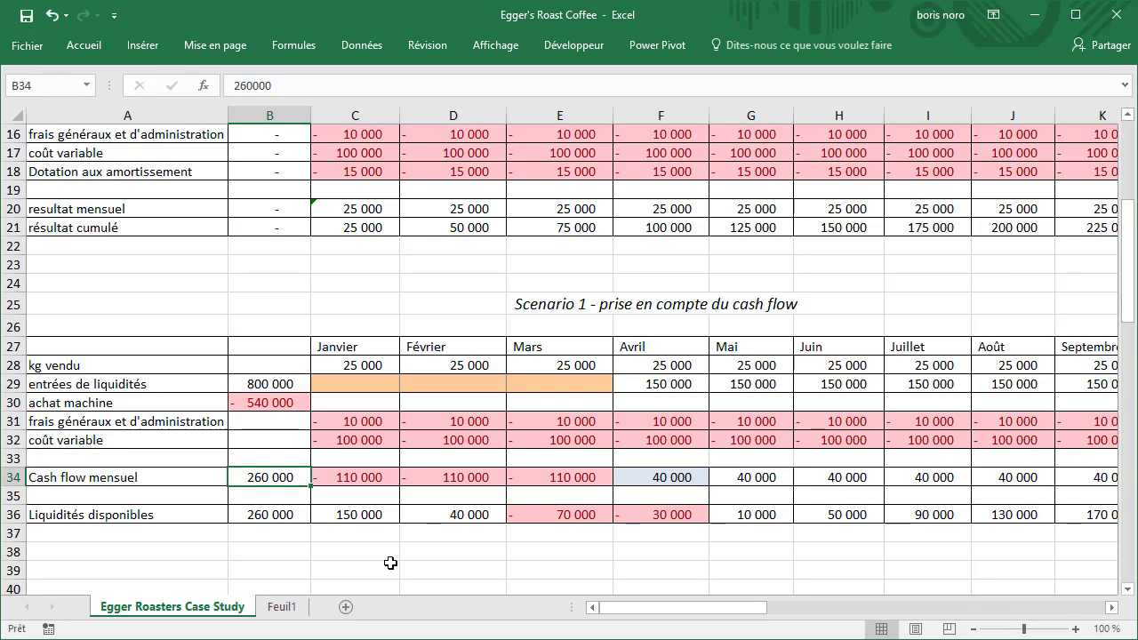
Inspect January's 25 000 kg sold, zero inflow, overhead and variable costs, and monthly cash-flow formula
{"action": "left_click", "coordinate": [342, 365]}
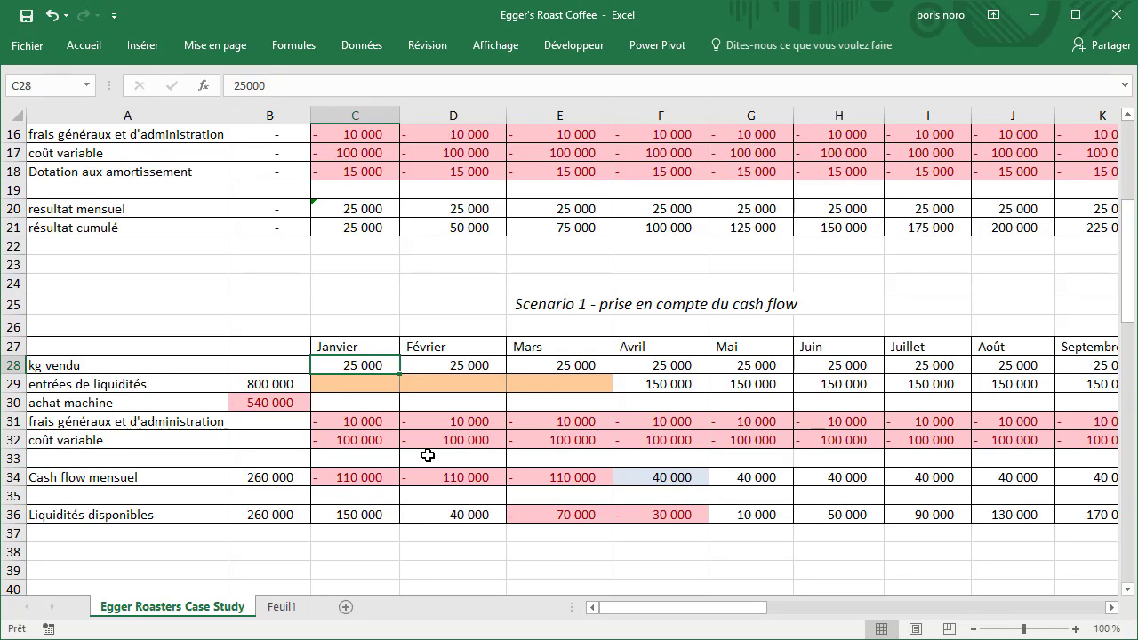
{"action": "left_click", "coordinate": [342, 383]}
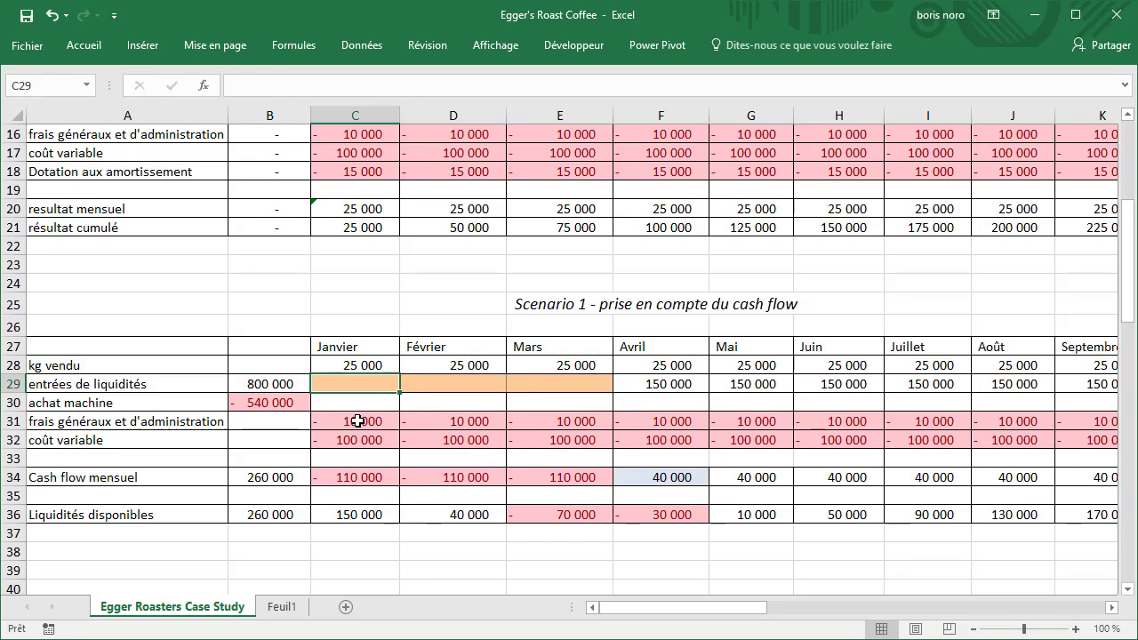
{"action": "left_click", "coordinate": [357, 422]}
{"action": "left_click", "coordinate": [378, 441]}
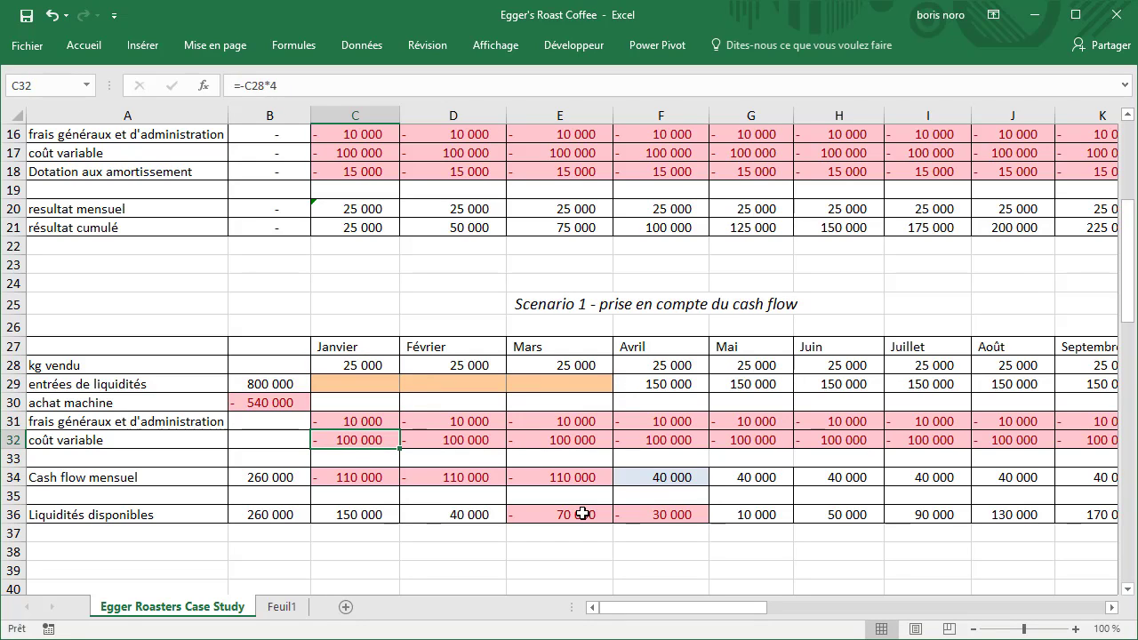
{"action": "left_click", "coordinate": [368, 477]}
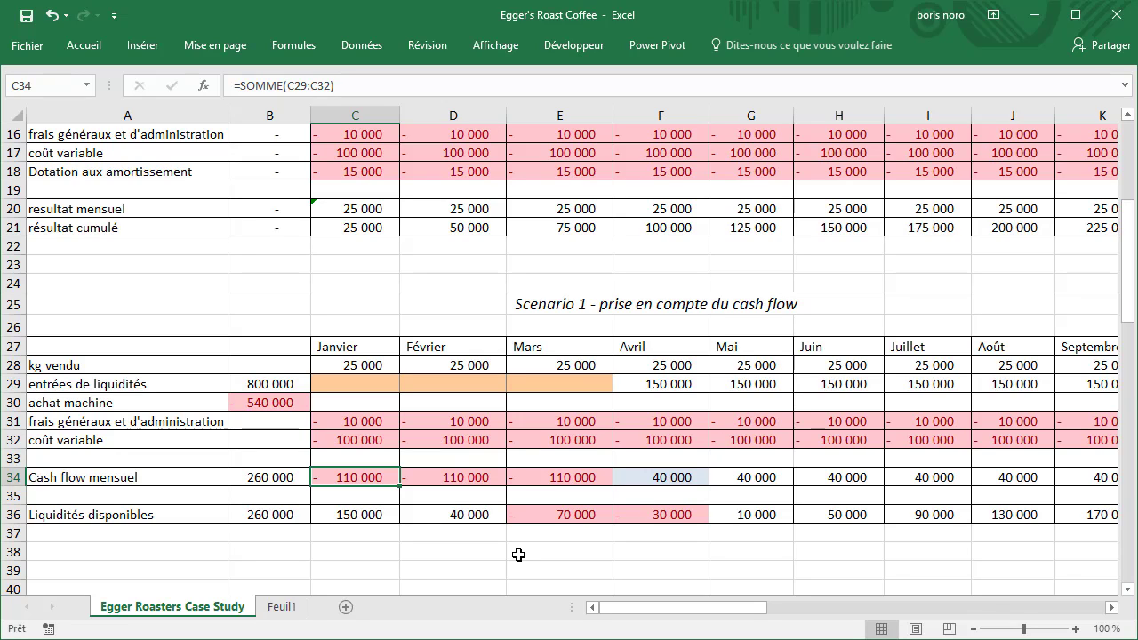
Trace available cash from January's negative balance to May's turnaround and December's 290 000
{"action": "left_click", "coordinate": [373, 513]}
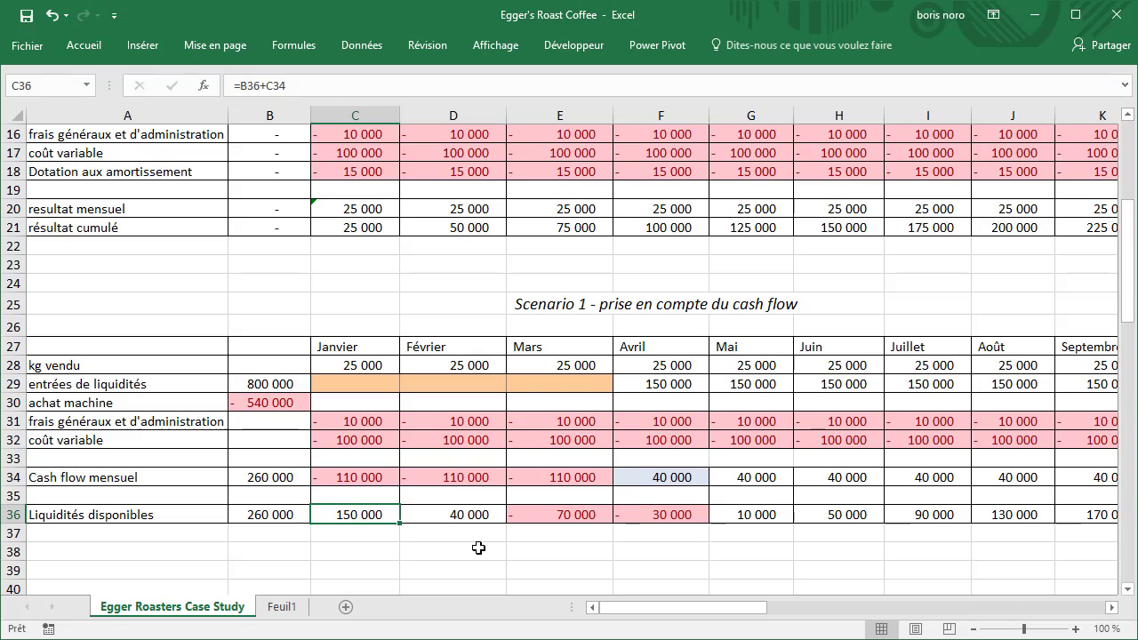
{"action": "left_click", "coordinate": [473, 514]}
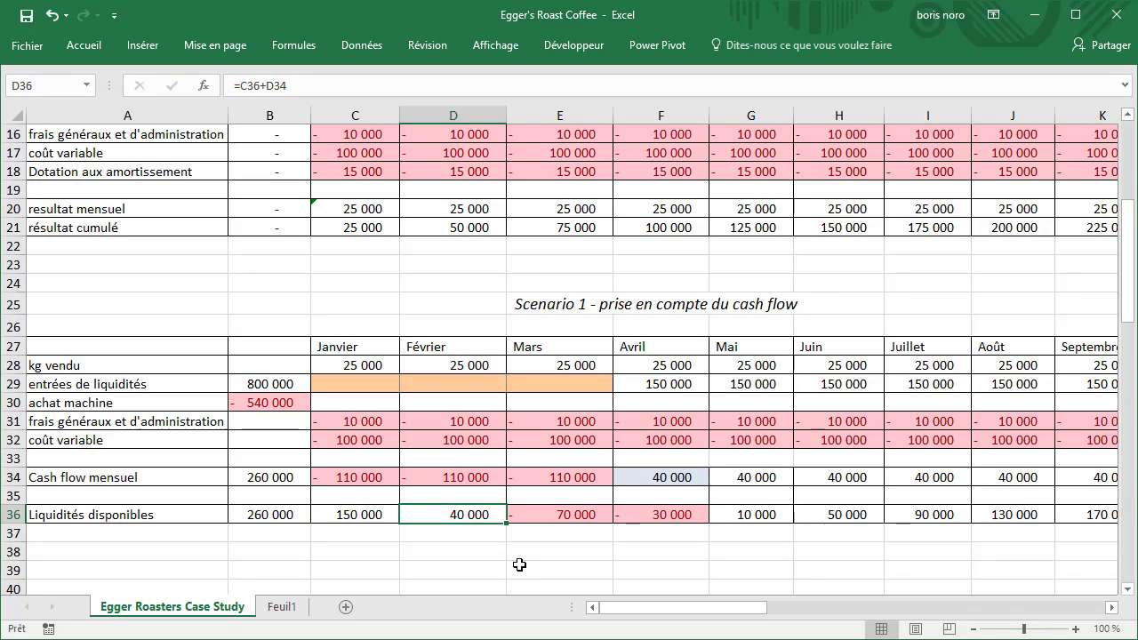
{"action": "left_click", "coordinate": [558, 514]}
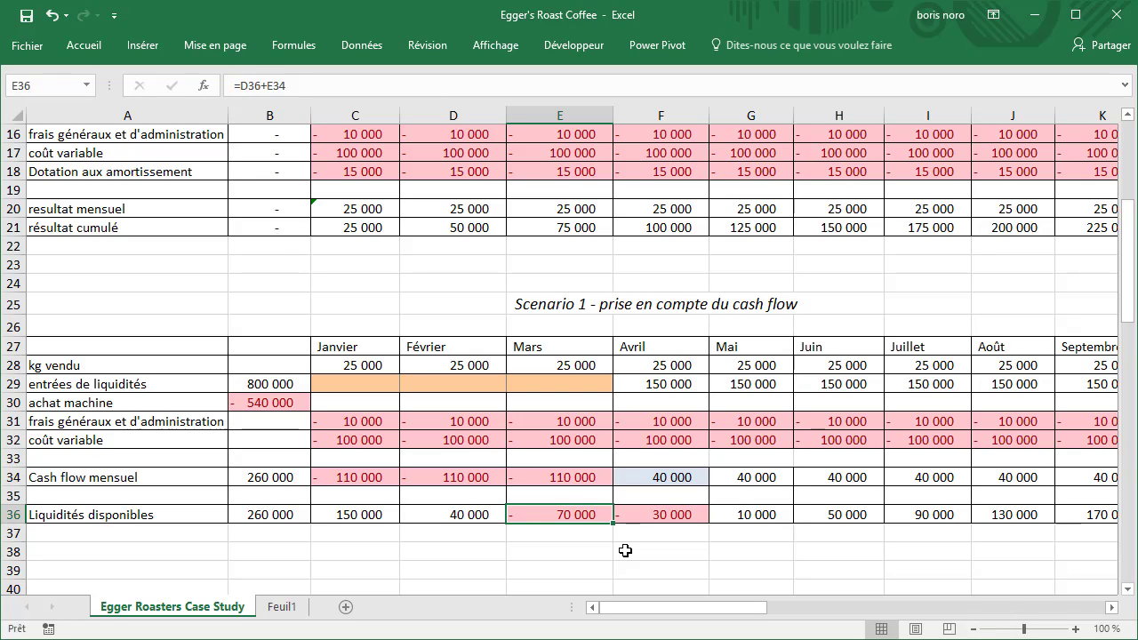
{"action": "left_click", "coordinate": [667, 384]}
{"action": "left_click", "coordinate": [740, 517]}
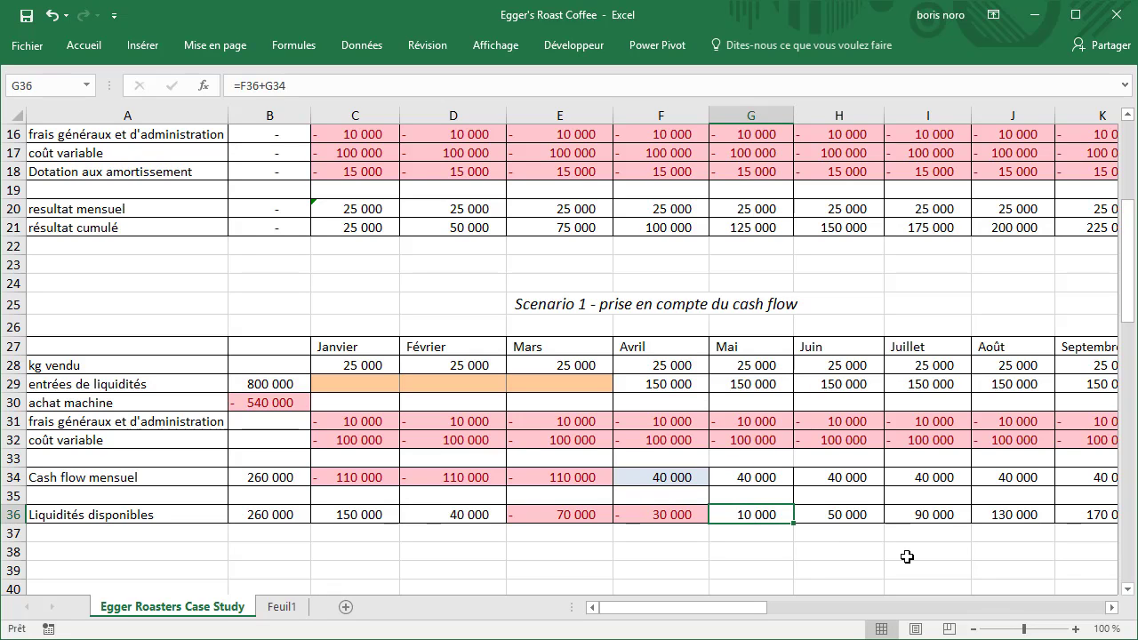
{"action": "left_click", "coordinate": [1110, 607]}
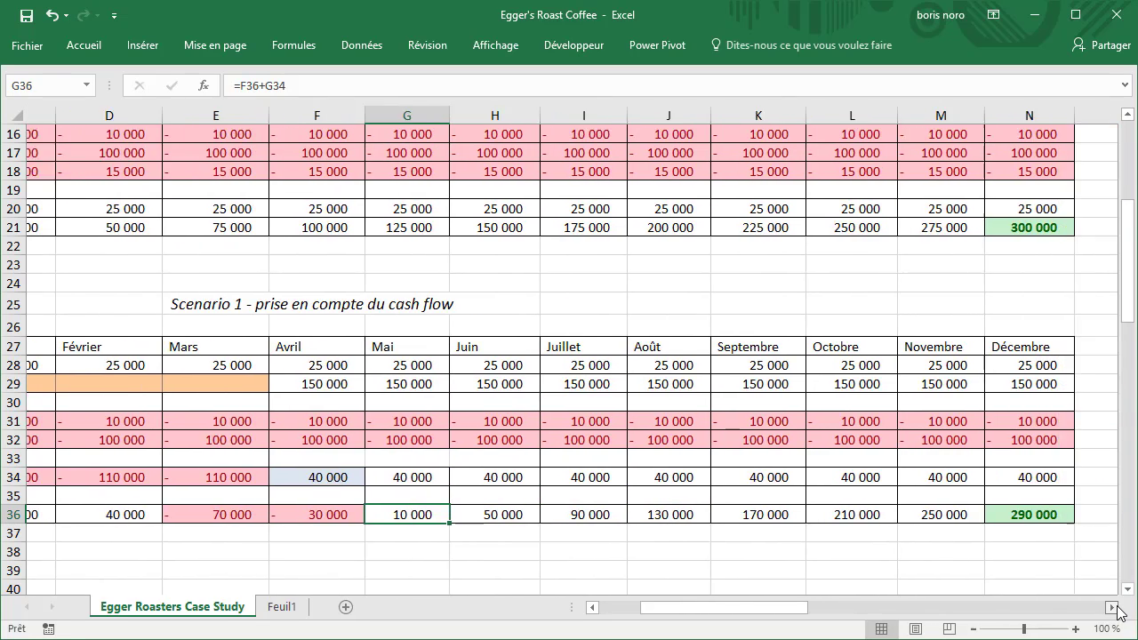
{"action": "left_click", "coordinate": [1009, 520]}
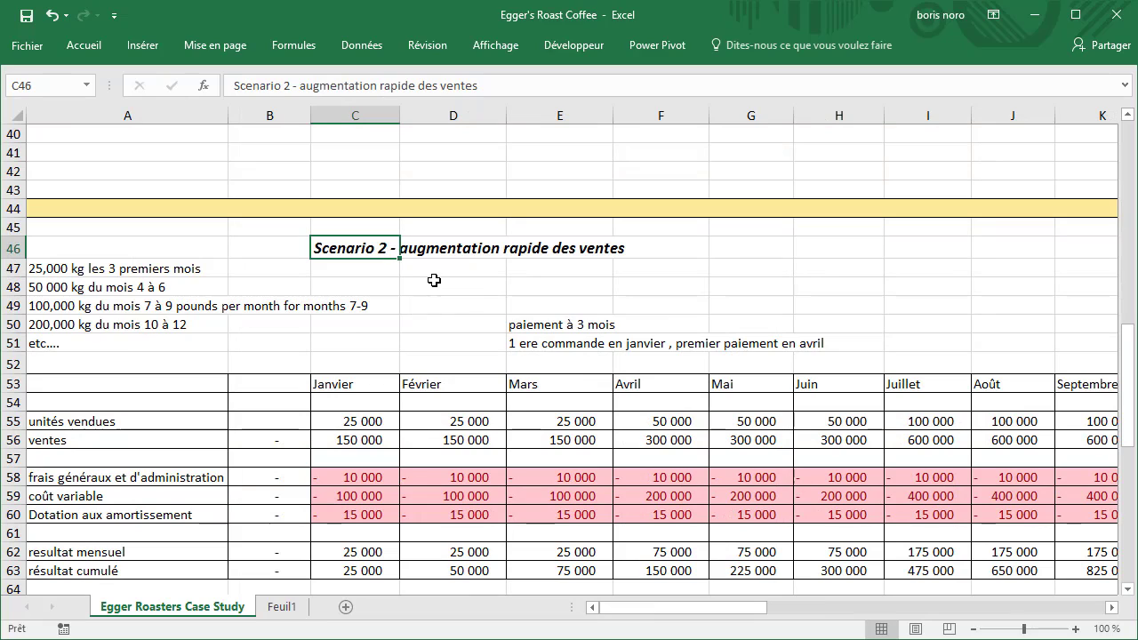
Review the Scenario 2 assumptions: month 7–9 volume and payment terms note
{"action": "left_click", "coordinate": [445, 249]}
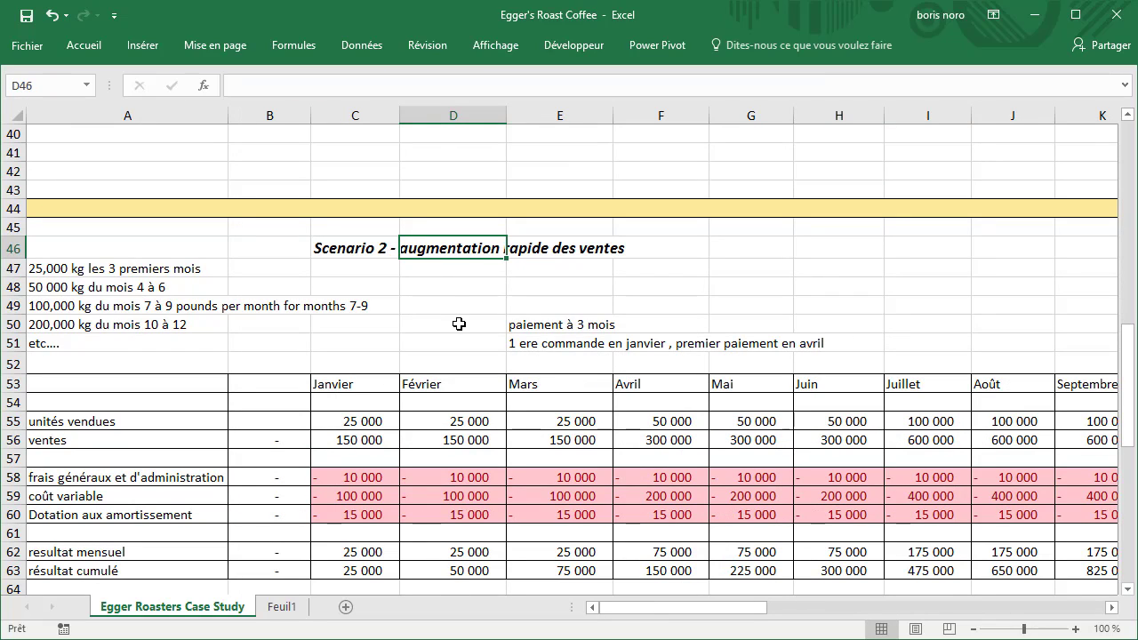
{"action": "left_click", "coordinate": [373, 304]}
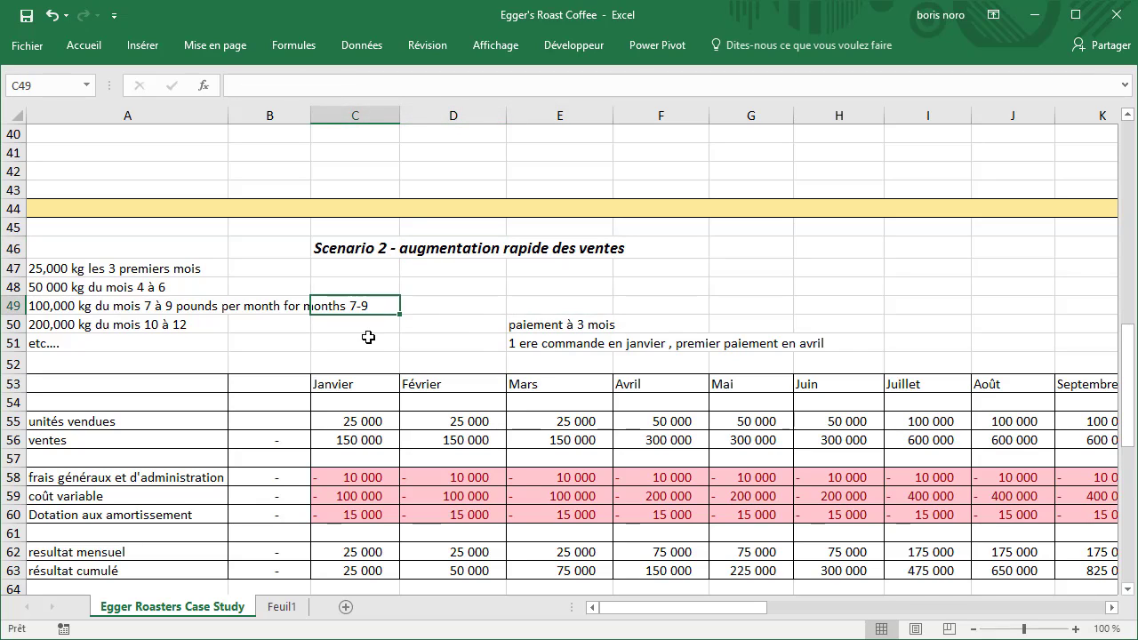
{"action": "left_click", "coordinate": [538, 324]}
{"action": "left_click", "coordinate": [361, 325]}
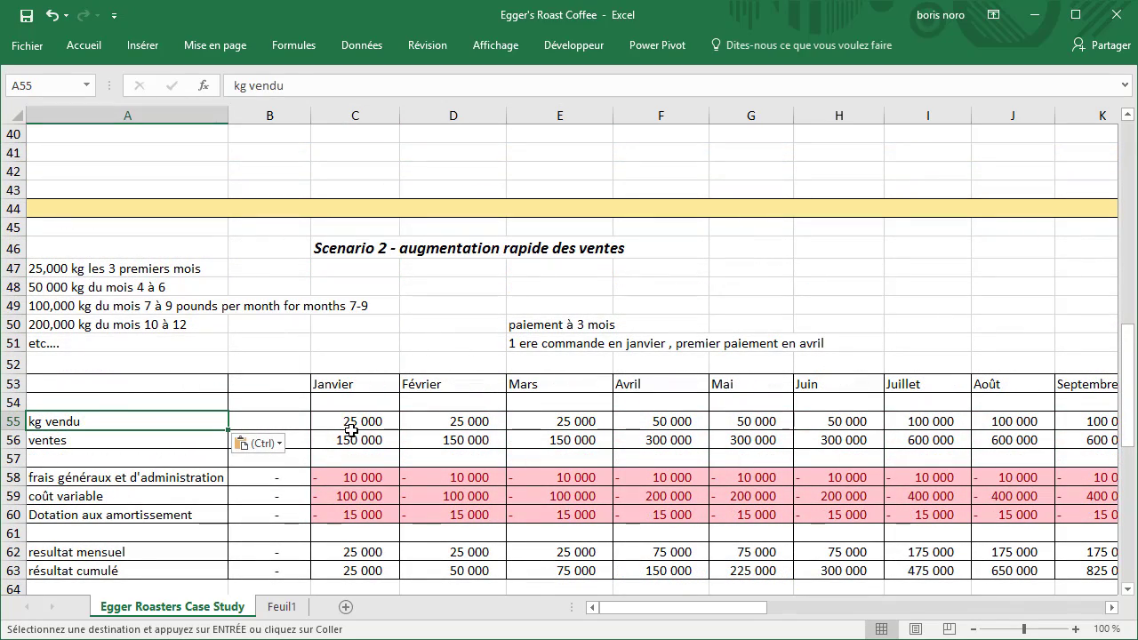
Select the January–March and April–June kg sold and monthly sales figures to read their totals
{"action": "left_click_drag", "start_coordinate": [350, 423], "coordinate": [524, 422]}
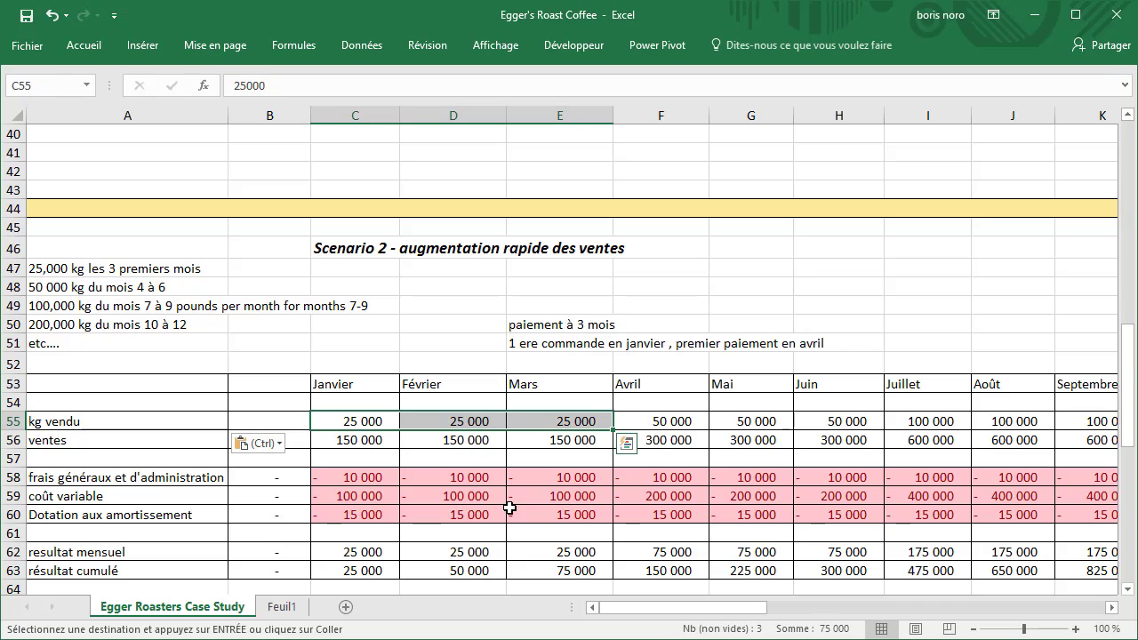
{"action": "left_click", "coordinate": [665, 421]}
{"action": "left_click_drag", "start_coordinate": [664, 421], "coordinate": [814, 418]}
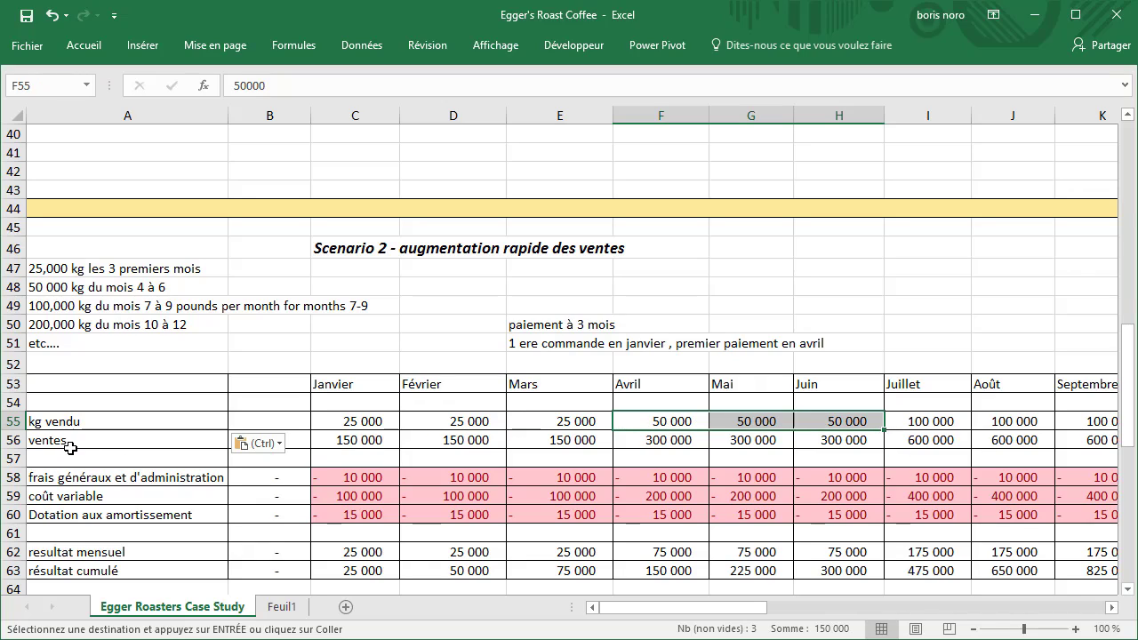
{"action": "left_click_drag", "start_coordinate": [352, 440], "coordinate": [528, 455]}
{"action": "left_click_drag", "start_coordinate": [786, 438], "coordinate": [817, 434]}
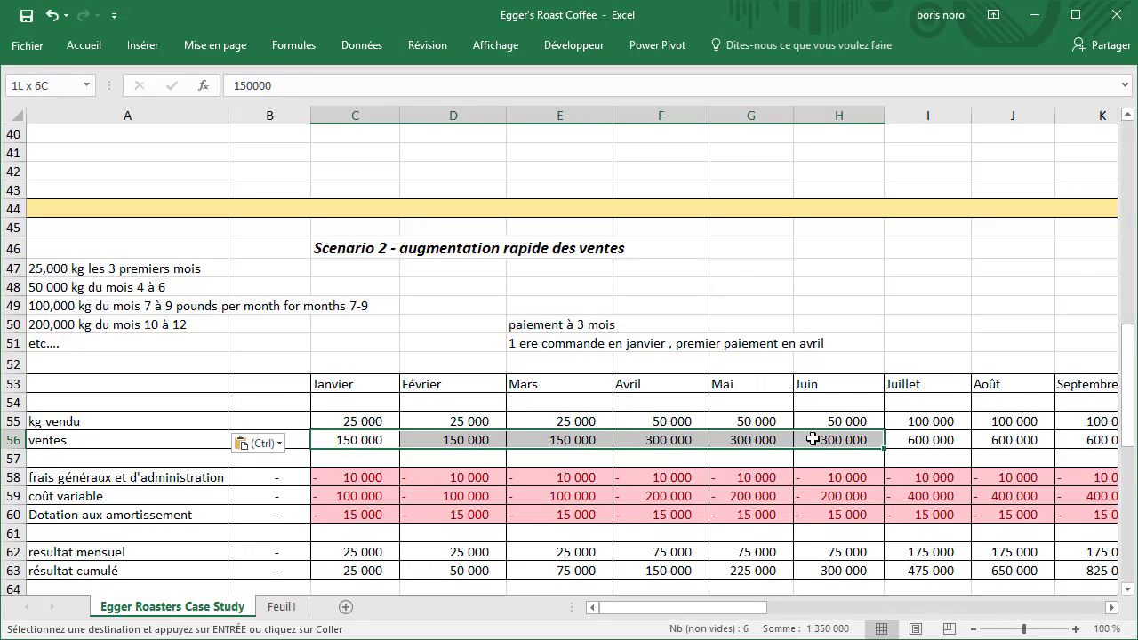
Total the whole overheads, variable cost and depreciation rows
{"action": "scroll", "coordinate": [818, 435], "scroll_direction": "down", "scroll_amount": 1}
{"action": "left_click", "coordinate": [368, 418]}
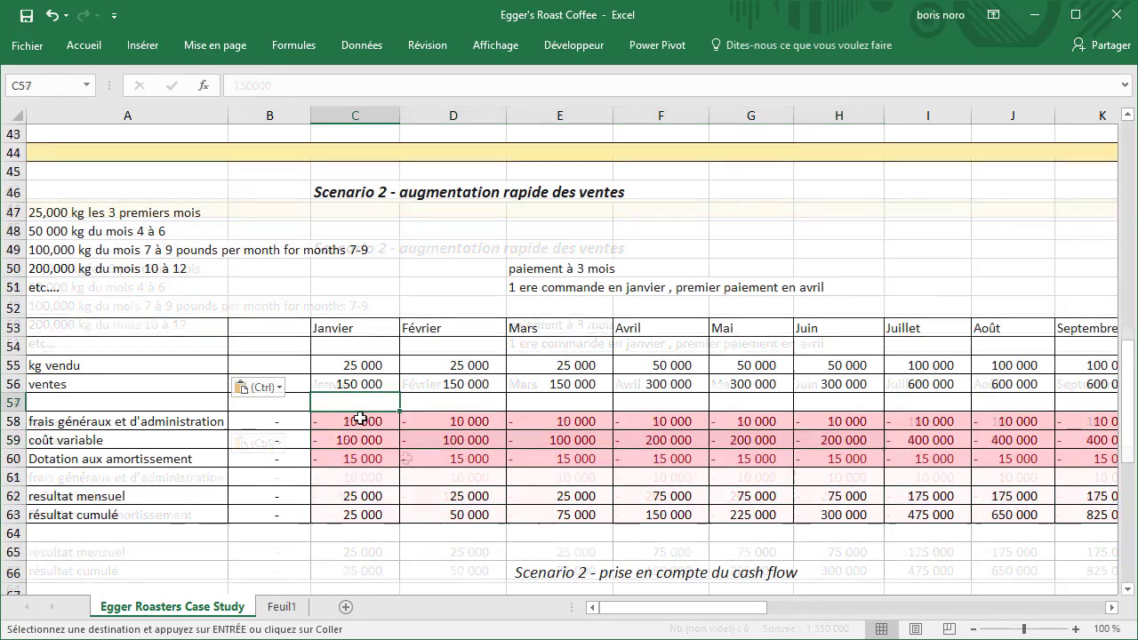
{"action": "left_click", "coordinate": [13, 421]}
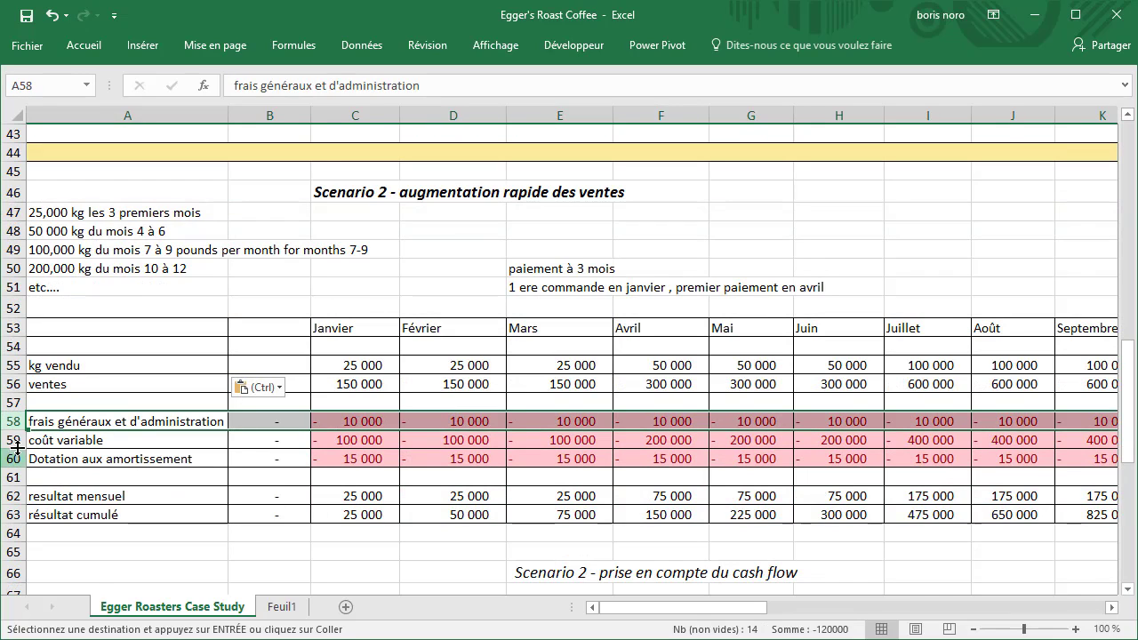
{"action": "left_click", "coordinate": [13, 440]}
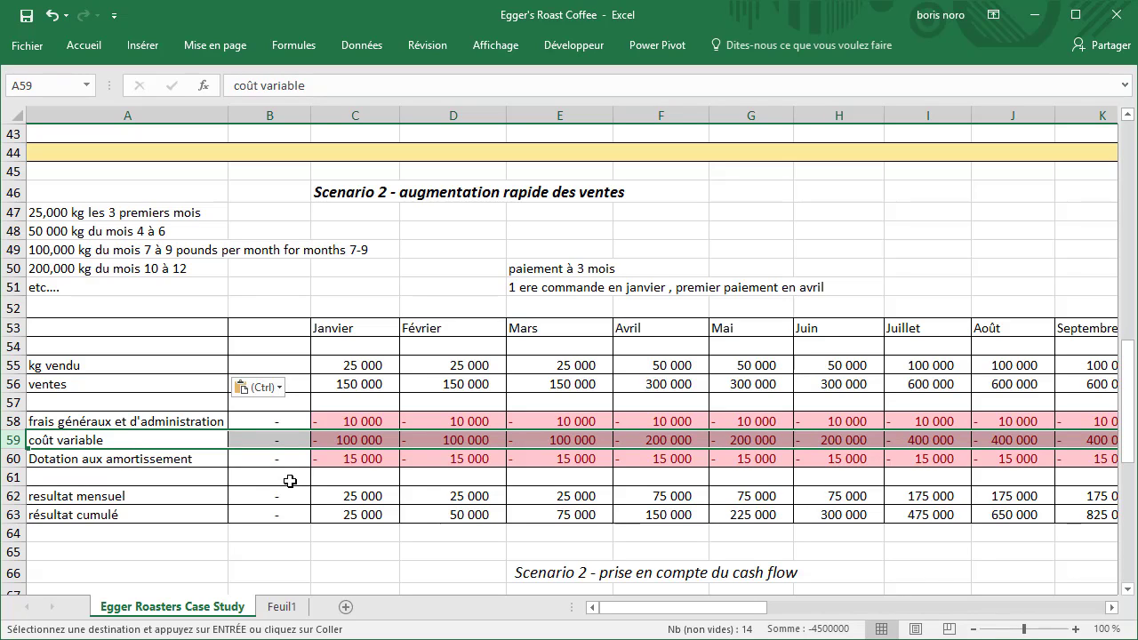
{"action": "left_click", "coordinate": [12, 459]}
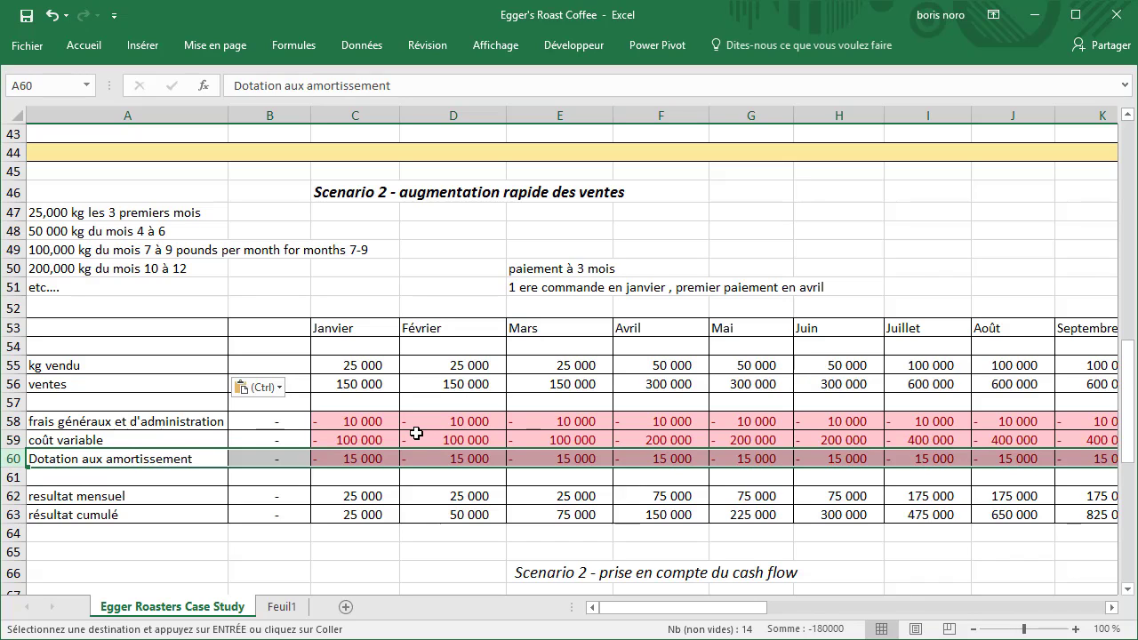
Total the monthly results for each quarter, January through December
{"action": "left_click", "coordinate": [353, 496]}
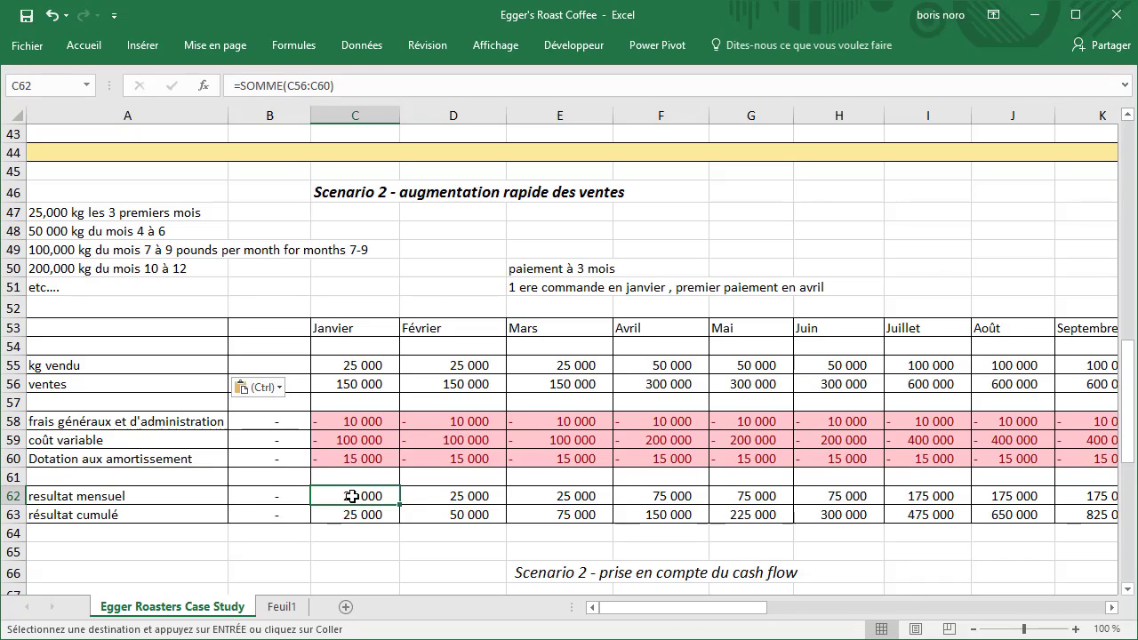
{"action": "left_click_drag", "start_coordinate": [353, 496], "coordinate": [538, 494]}
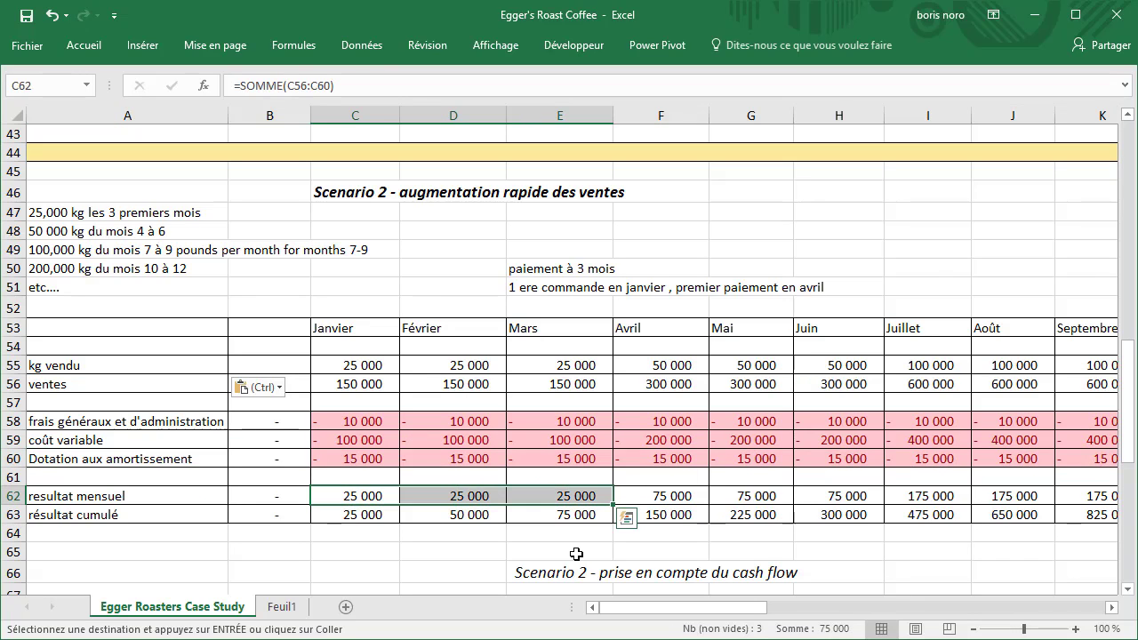
{"action": "left_click_drag", "start_coordinate": [665, 496], "coordinate": [825, 501]}
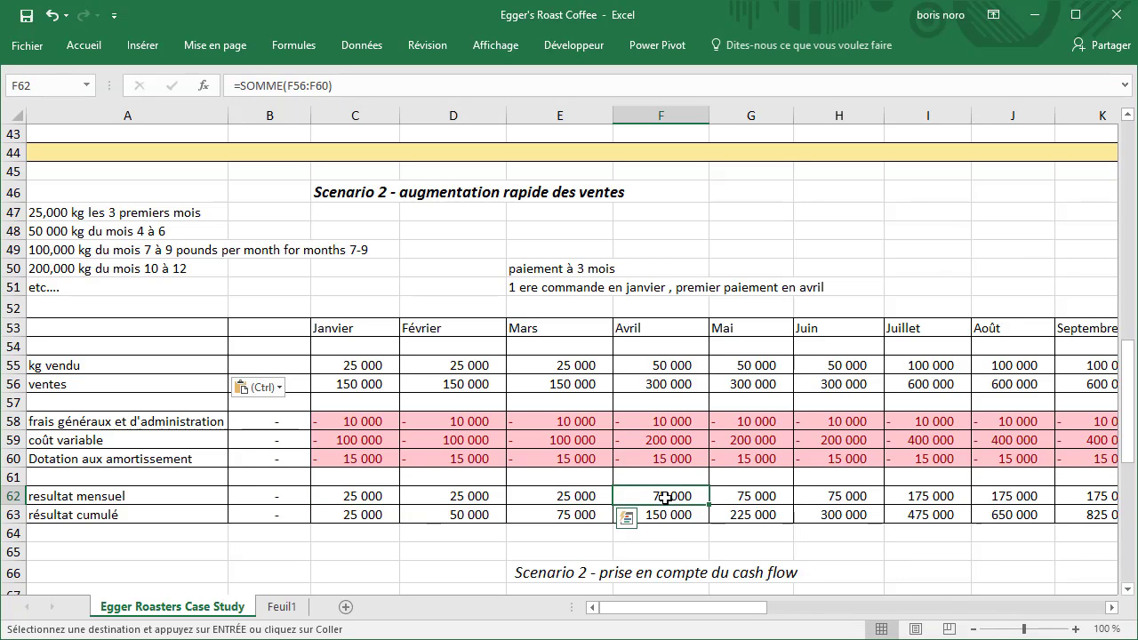
{"action": "left_click_drag", "start_coordinate": [929, 498], "coordinate": [1098, 497]}
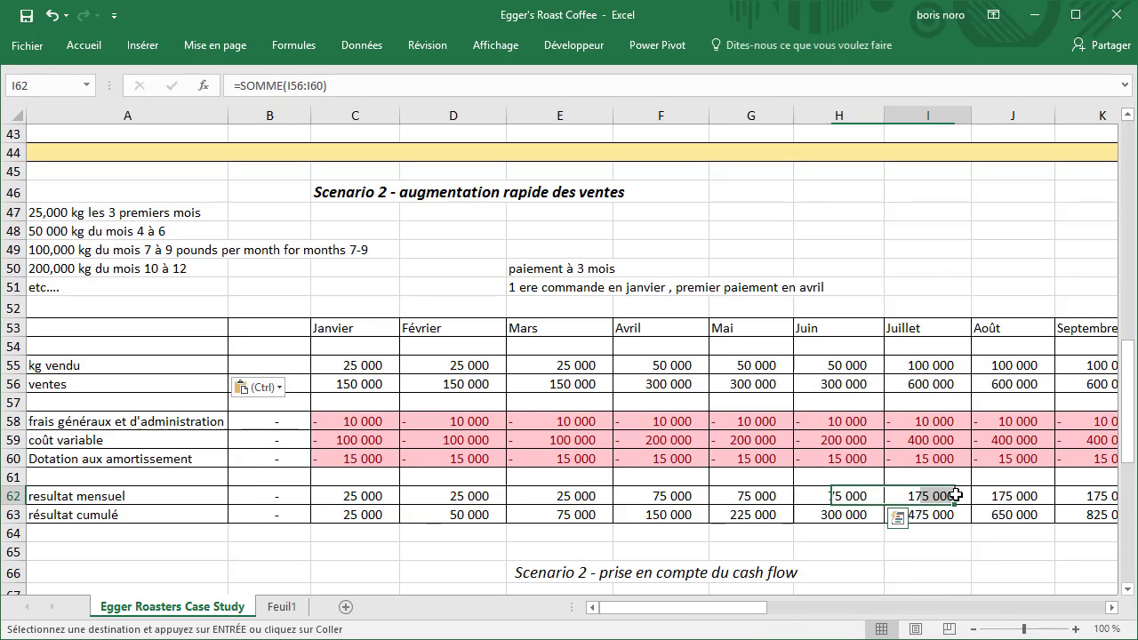
{"action": "scroll", "coordinate": [1107, 615], "scroll_direction": "right", "scroll_amount": 5}
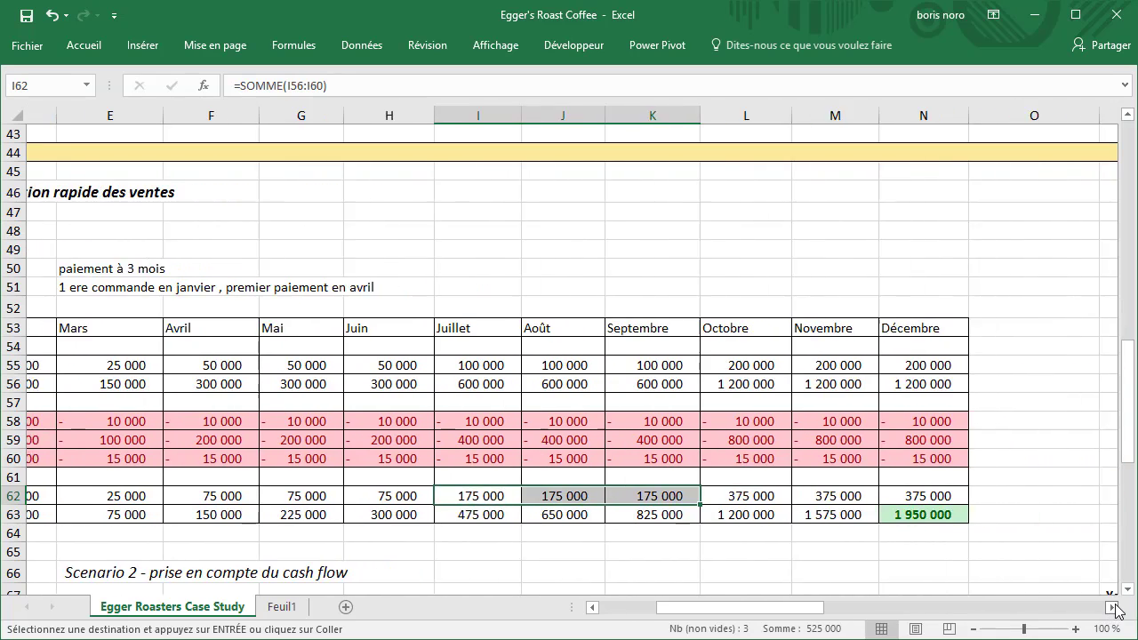
{"action": "left_click", "coordinate": [604, 499]}
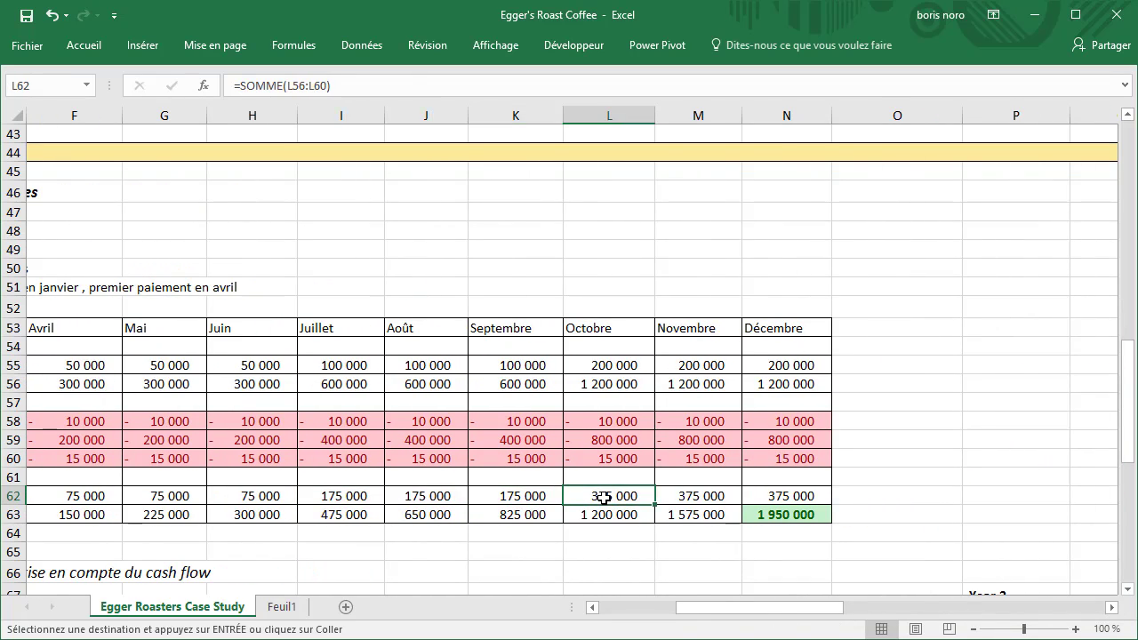
{"action": "left_click_drag", "start_coordinate": [603, 499], "coordinate": [765, 496]}
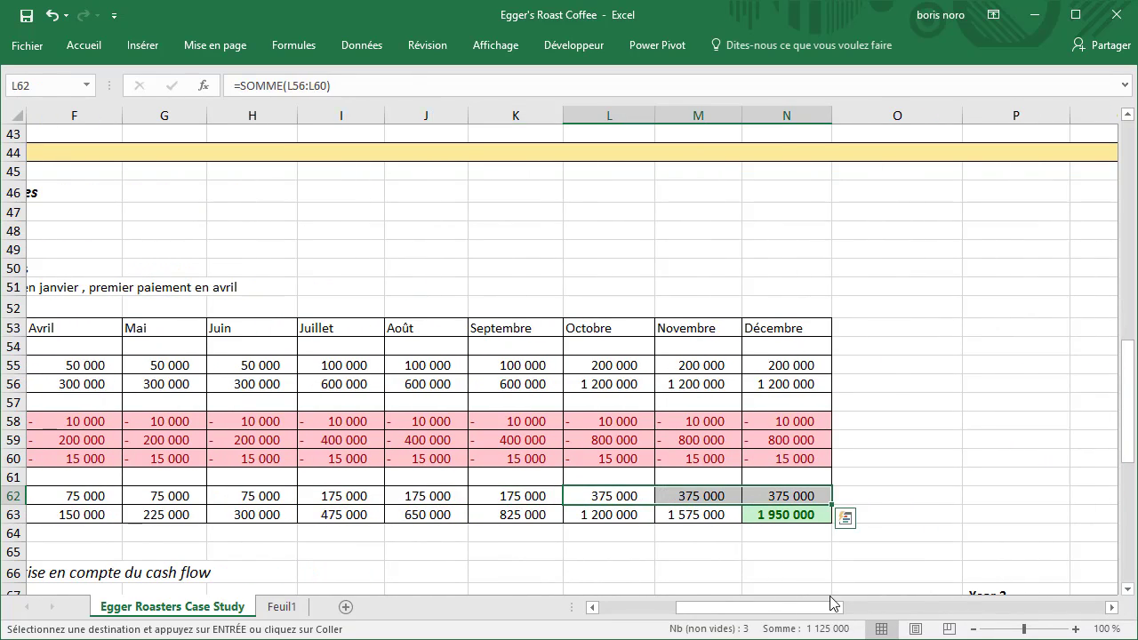
Check December's 1 950 000 cumulative result formula and undo the extra row insertion
{"action": "left_click", "coordinate": [594, 608]}
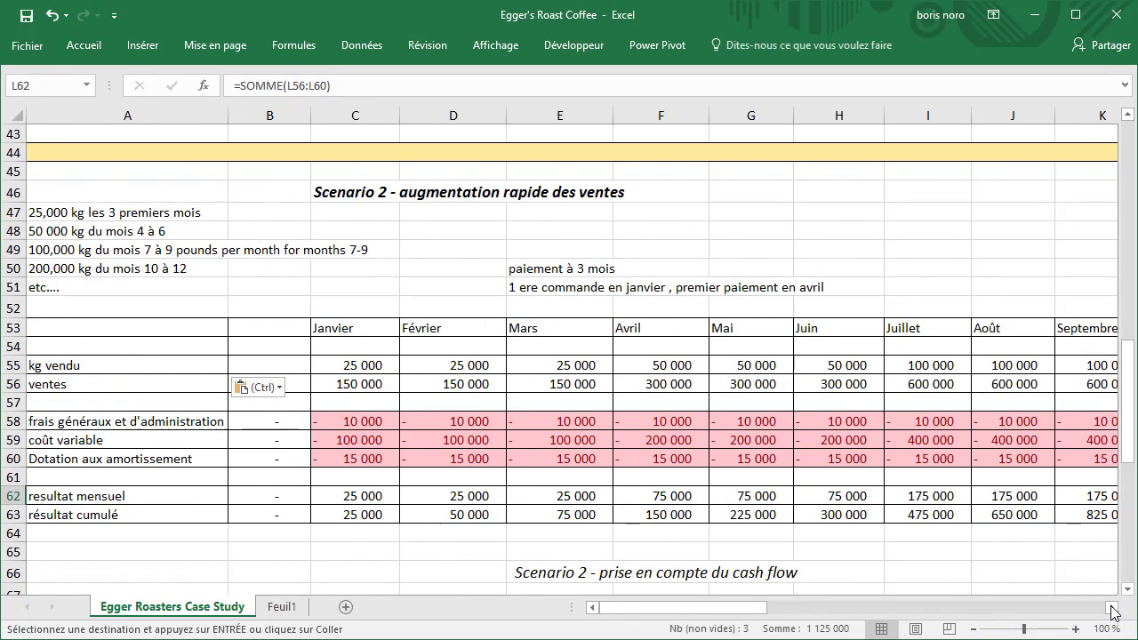
{"action": "left_click", "coordinate": [1113, 612]}
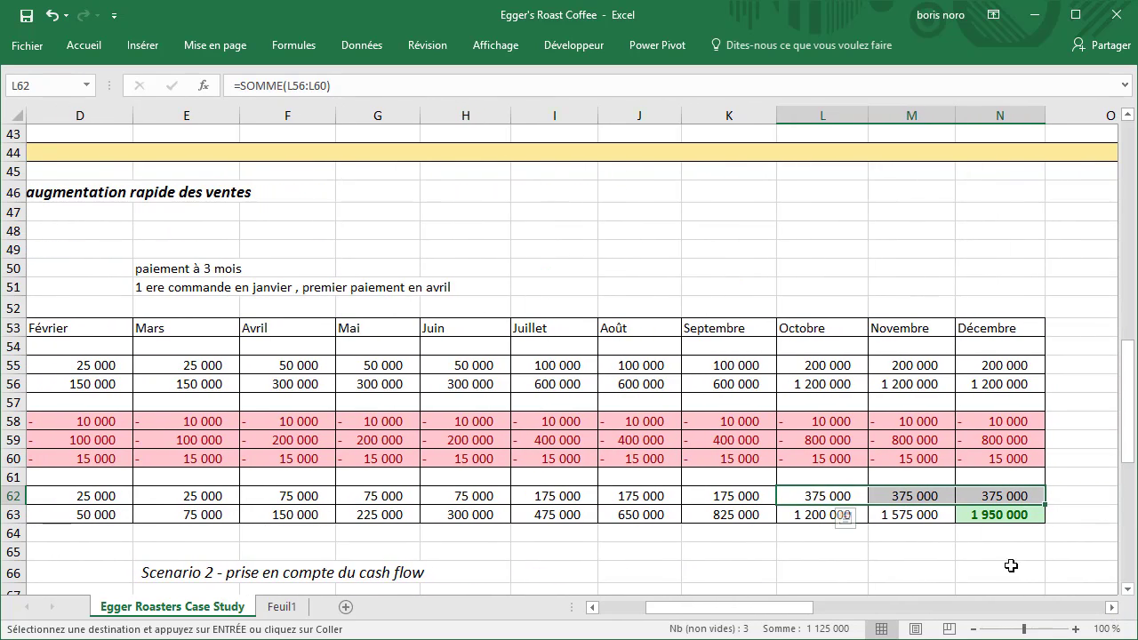
{"action": "left_click", "coordinate": [974, 518]}
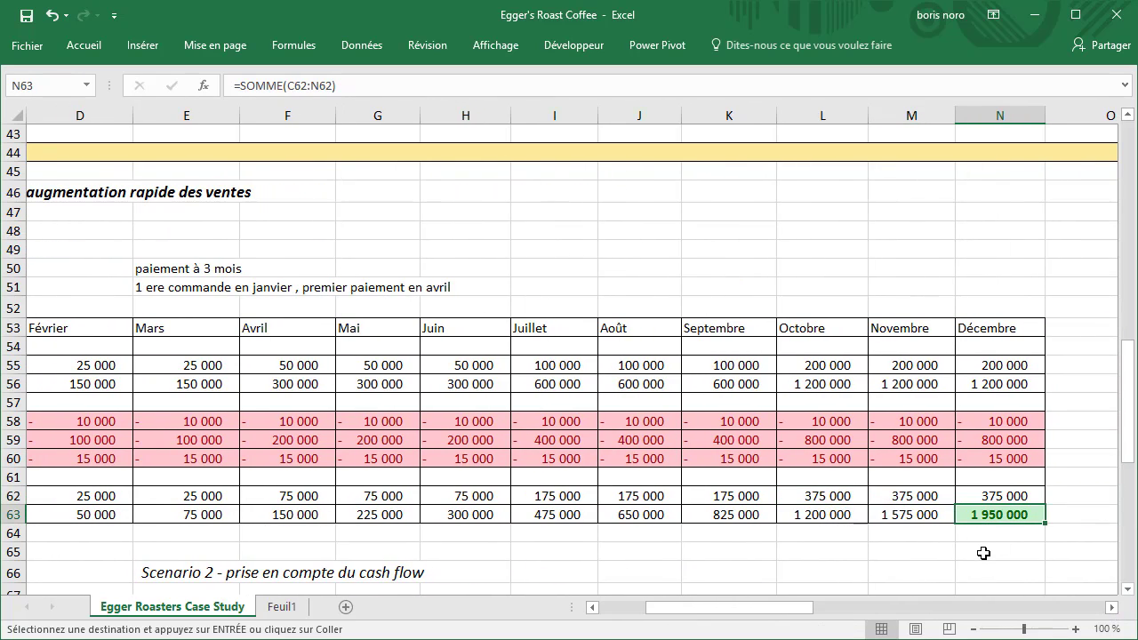
{"action": "key", "text": "ctrl+z"}
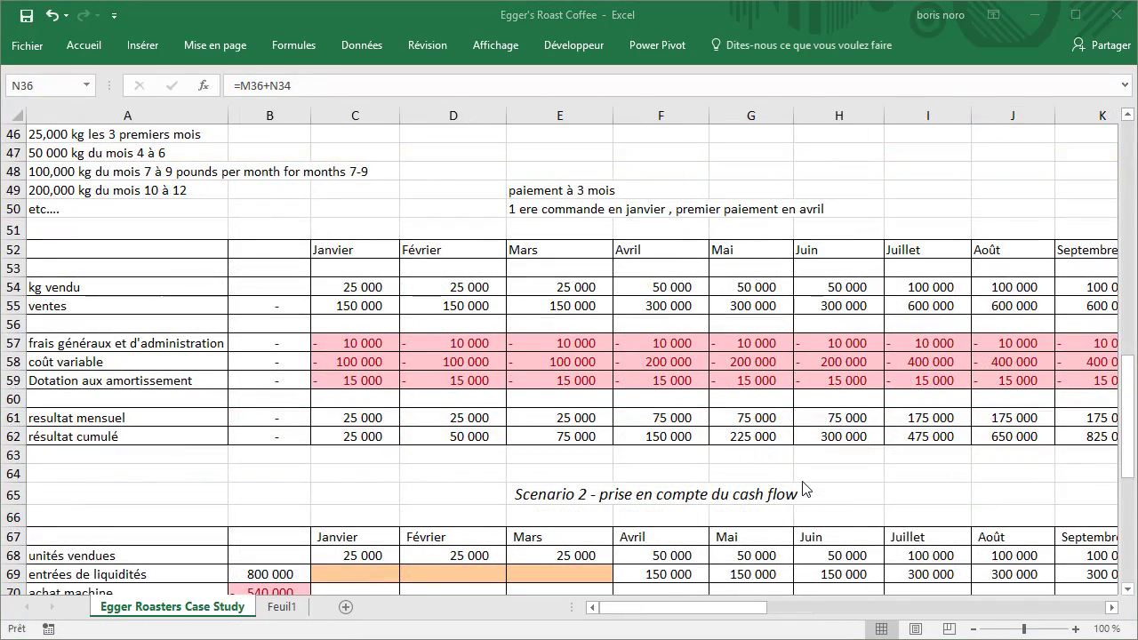
{"action": "scroll", "coordinate": [805, 488], "scroll_direction": "down", "scroll_amount": 4}
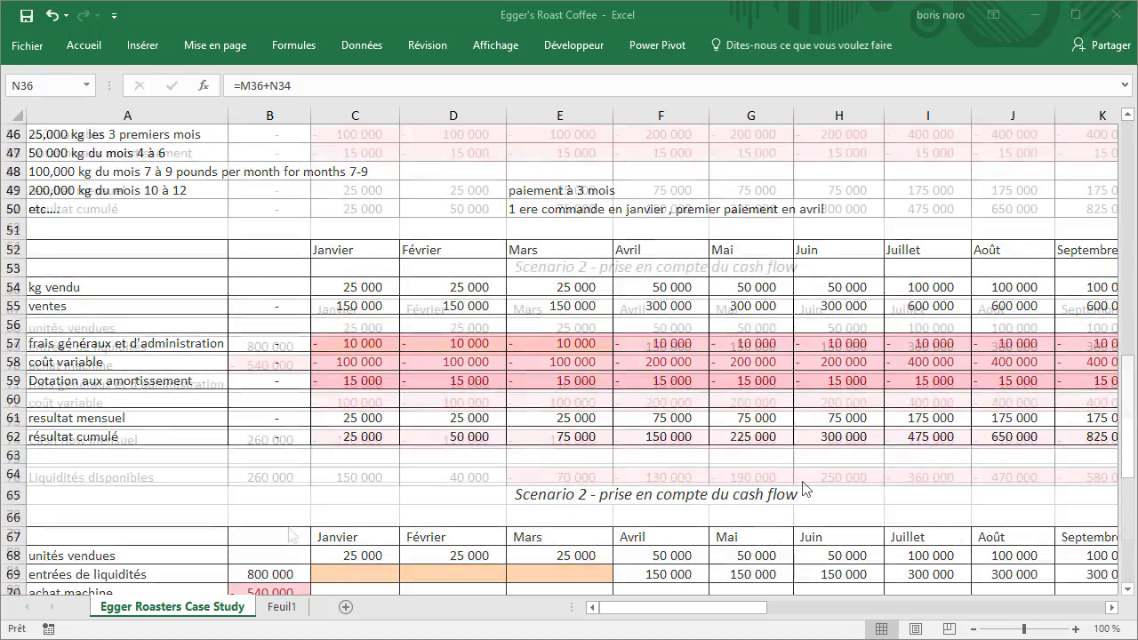
{"action": "left_click", "coordinate": [267, 345]}
{"action": "left_click", "coordinate": [265, 368]}
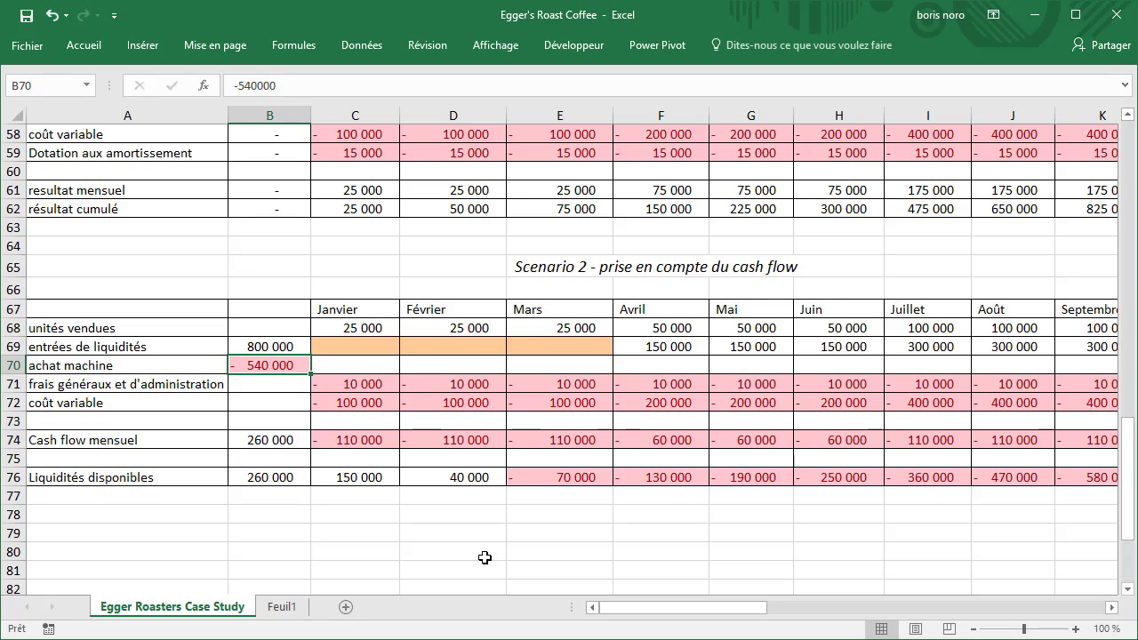
{"action": "left_click", "coordinate": [269, 441]}
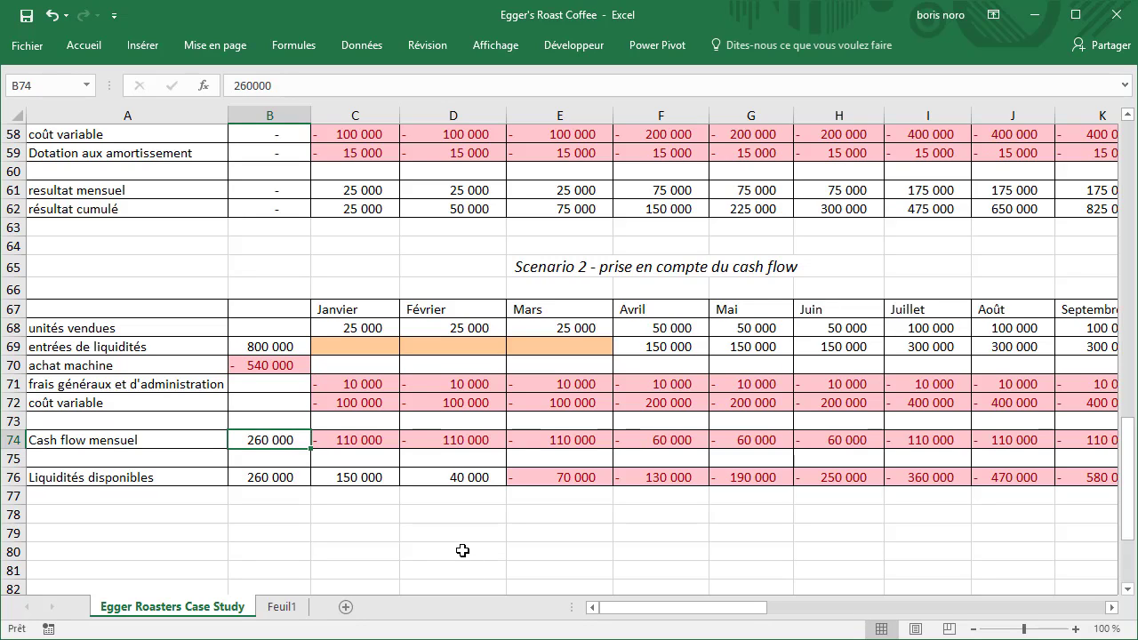
{"action": "left_click", "coordinate": [348, 330]}
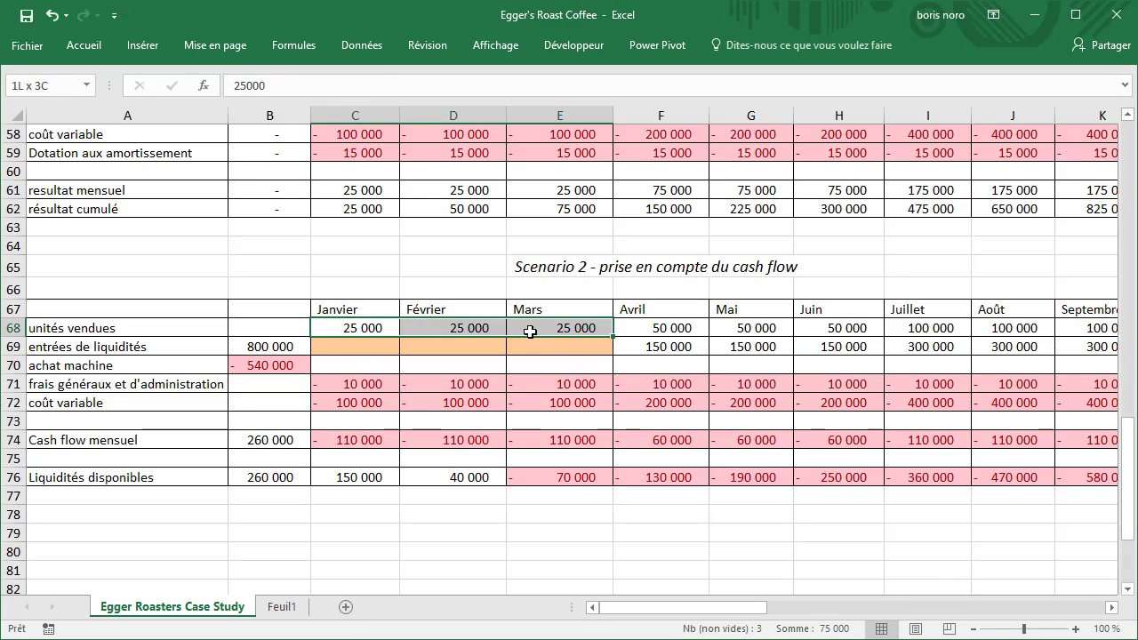
{"action": "left_click_drag", "start_coordinate": [400, 335], "coordinate": [525, 330]}
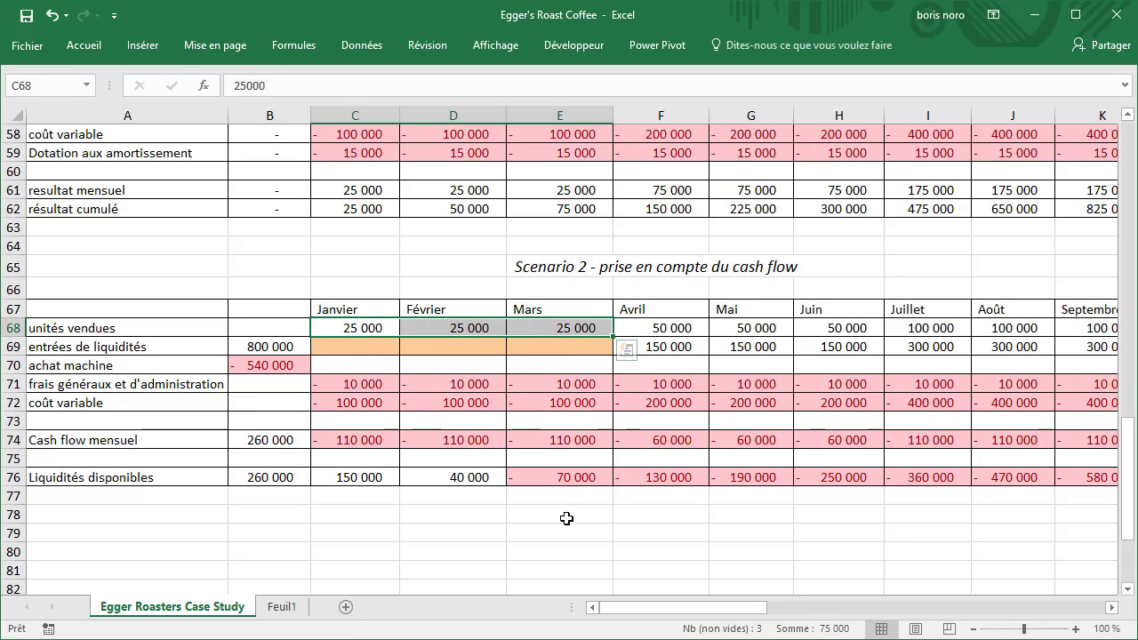
{"action": "left_click", "coordinate": [665, 327]}
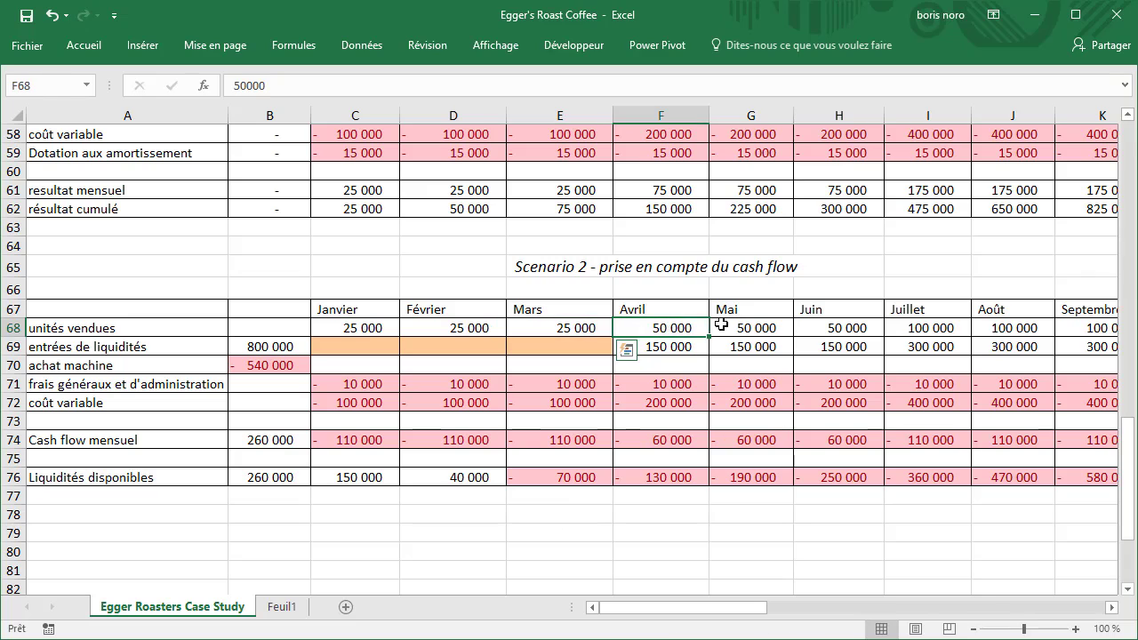
{"action": "left_click_drag", "start_coordinate": [665, 327], "coordinate": [827, 327]}
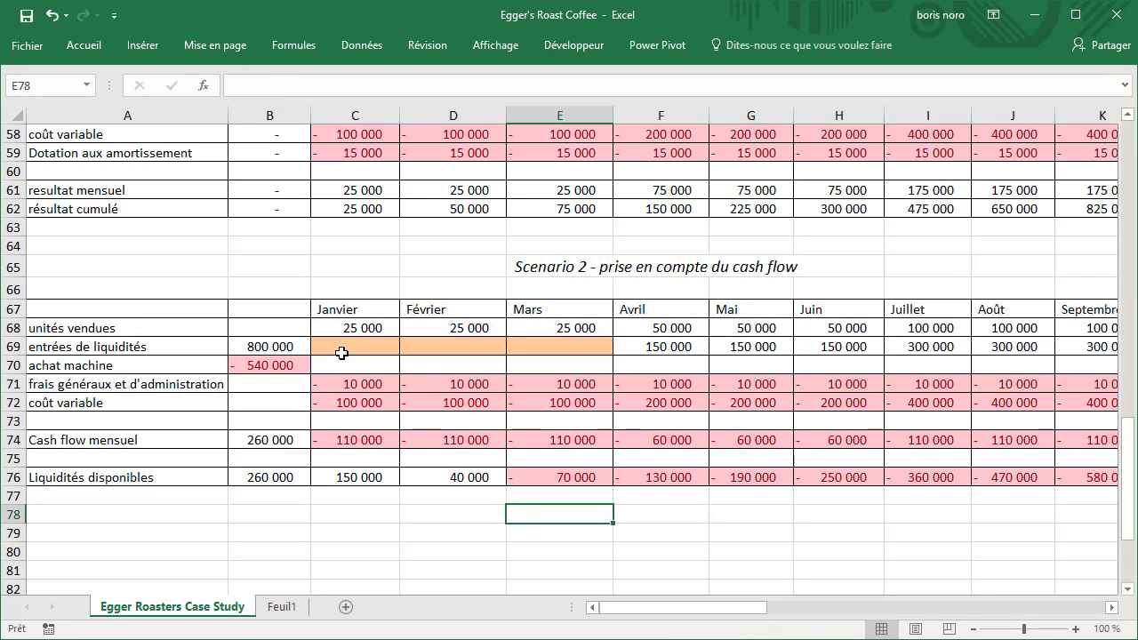
{"action": "left_click", "coordinate": [636, 347]}
{"action": "key", "text": "ctrl+c"}
{"action": "key", "text": "Down"}
{"action": "key", "text": "Left"}
{"action": "key", "text": "Left"}
{"action": "key", "text": "Left"}
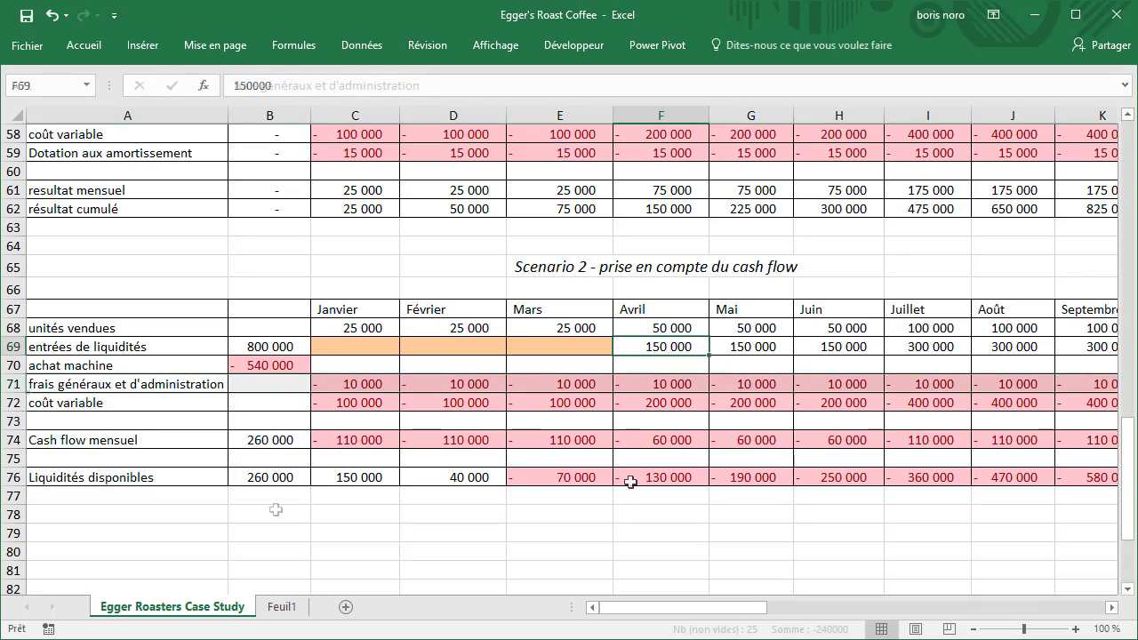
{"action": "left_click", "coordinate": [11, 384]}
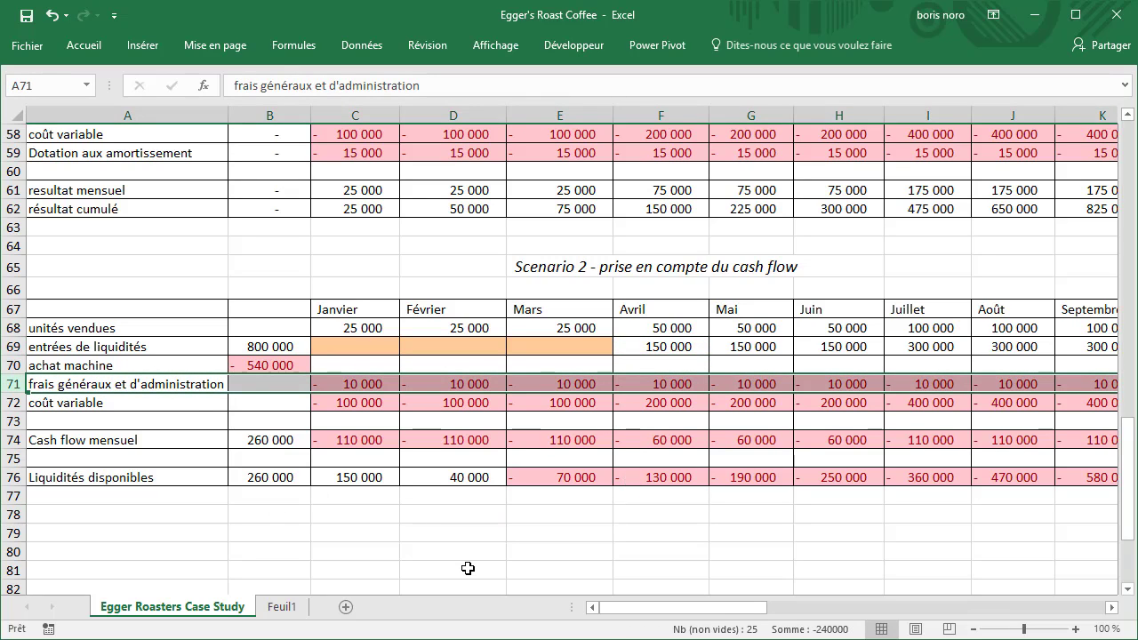
{"action": "left_click", "coordinate": [269, 384]}
{"action": "left_click", "coordinate": [13, 403]}
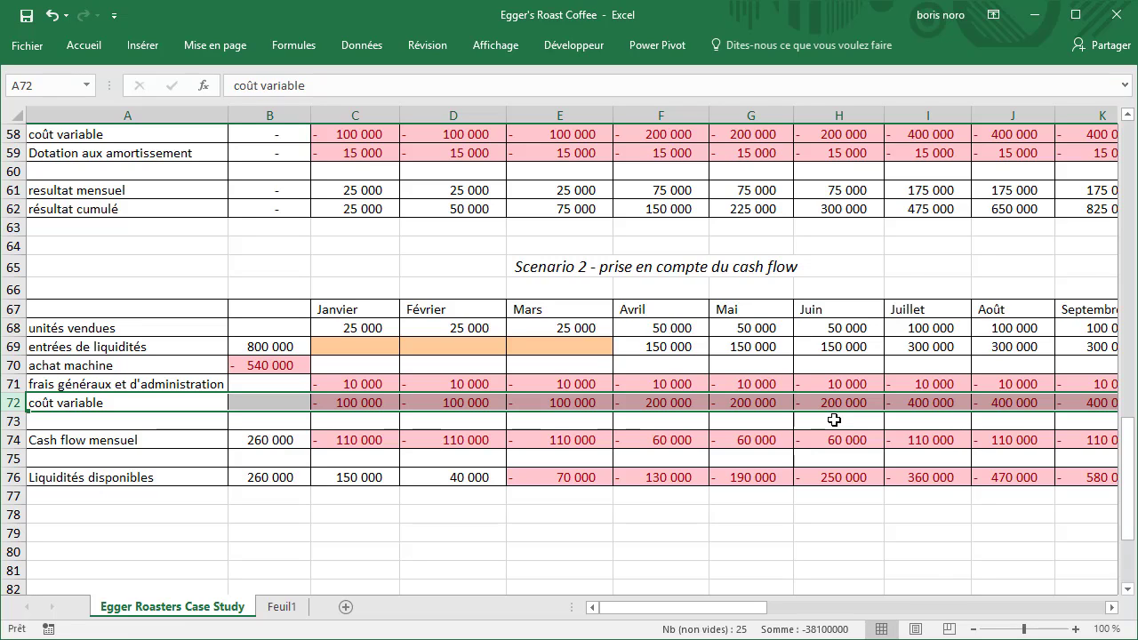
{"action": "left_click", "coordinate": [648, 552]}
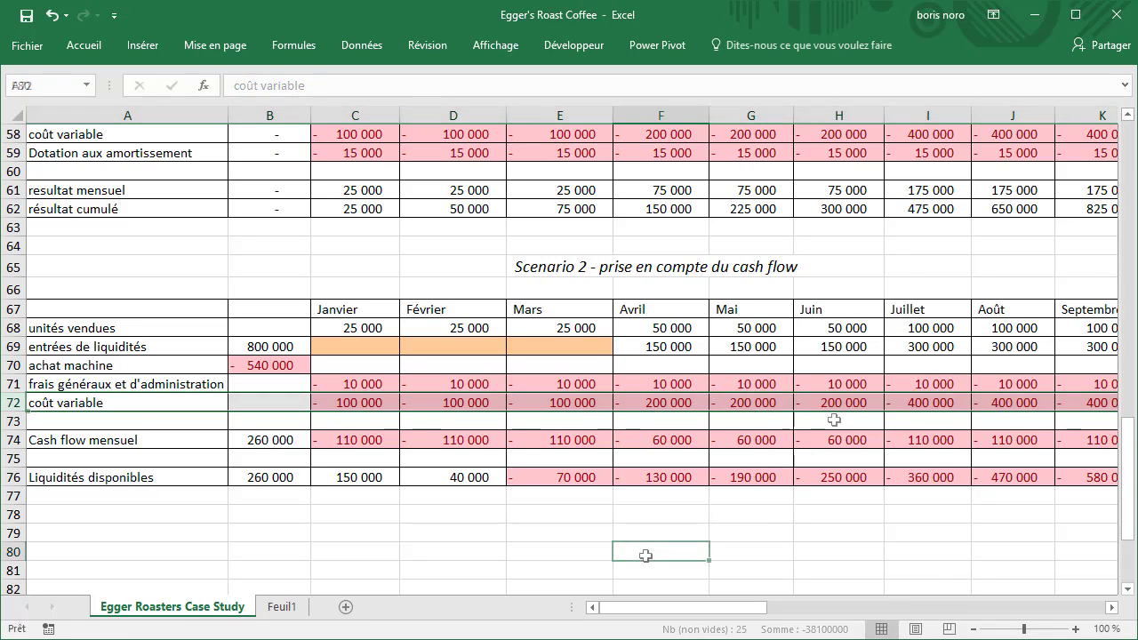
{"action": "left_click", "coordinate": [34, 484]}
{"action": "key", "text": "ctrl+shift+Right"}
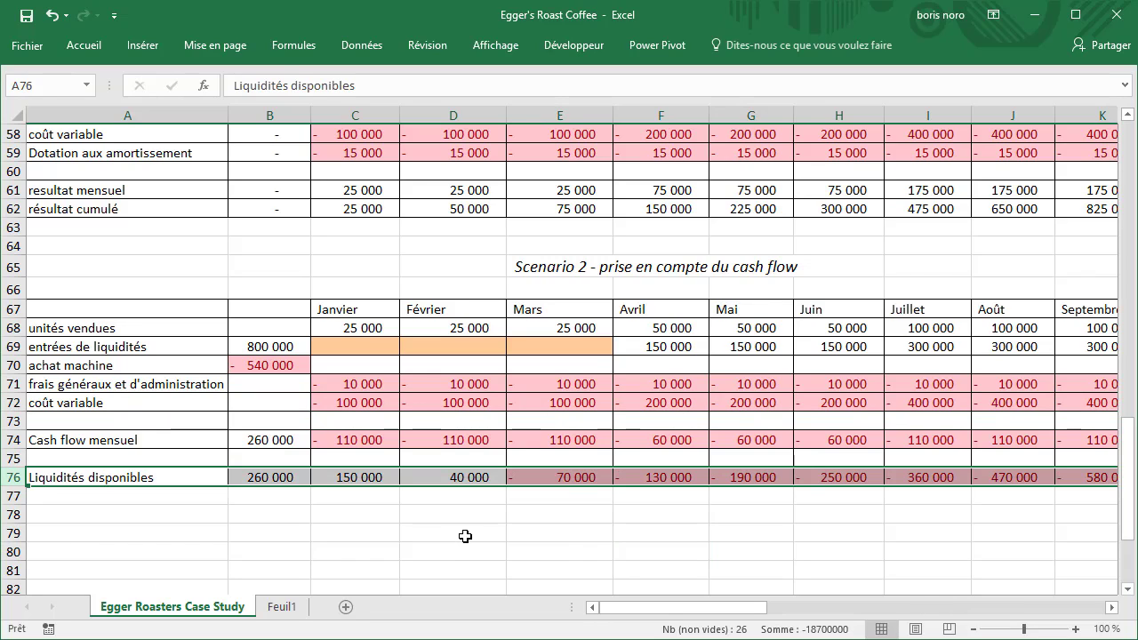
{"action": "left_click", "coordinate": [567, 478]}
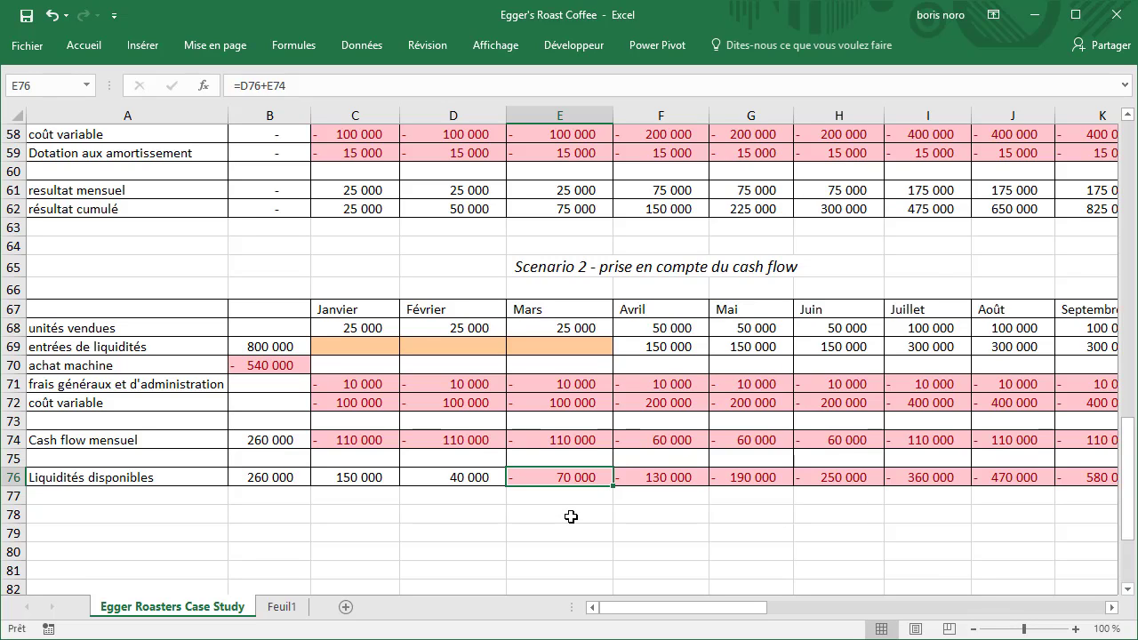
{"action": "key", "text": "Right"}
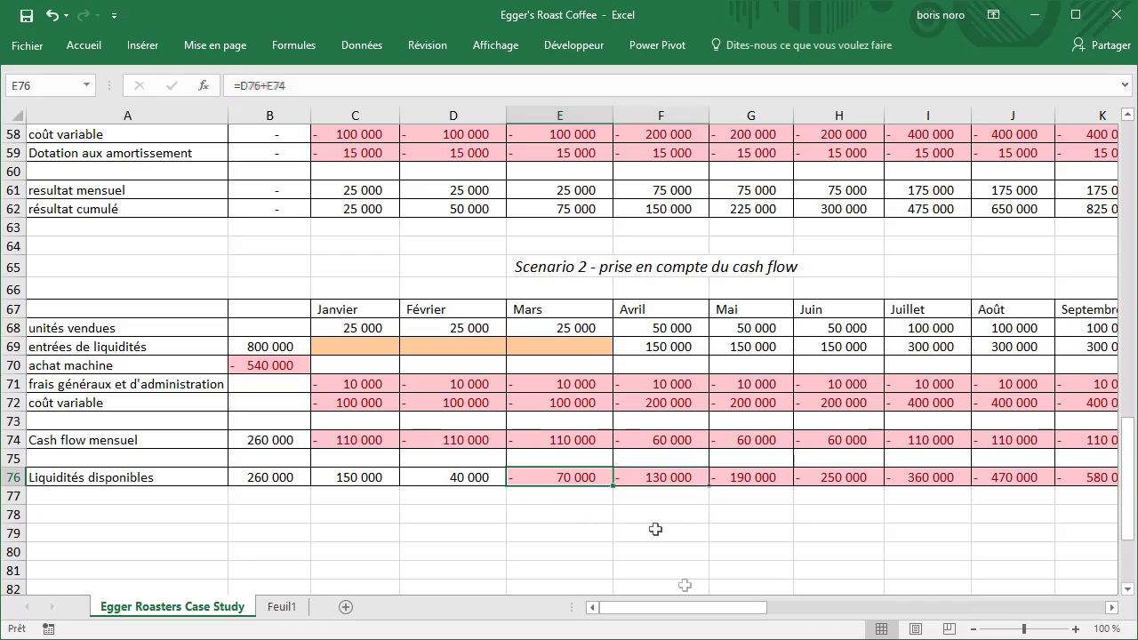
{"action": "left_click", "coordinate": [766, 483]}
{"action": "left_click", "coordinate": [844, 478]}
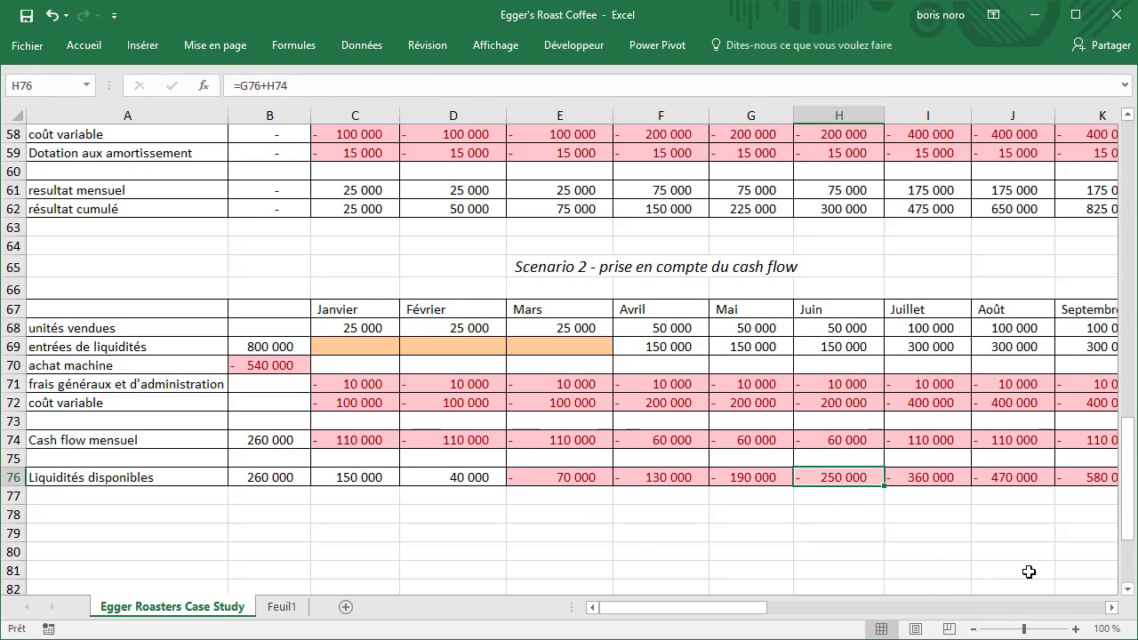
{"action": "left_click", "coordinate": [1110, 608]}
{"action": "left_click", "coordinate": [1110, 608]}
{"action": "left_click", "coordinate": [1110, 608]}
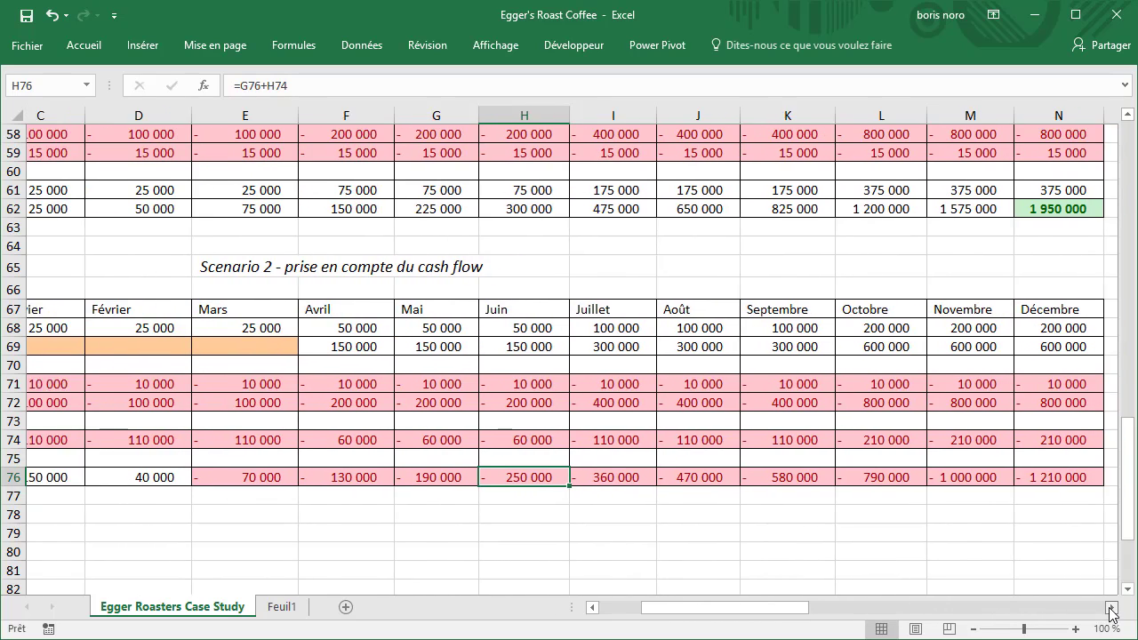
{"action": "left_click", "coordinate": [992, 480]}
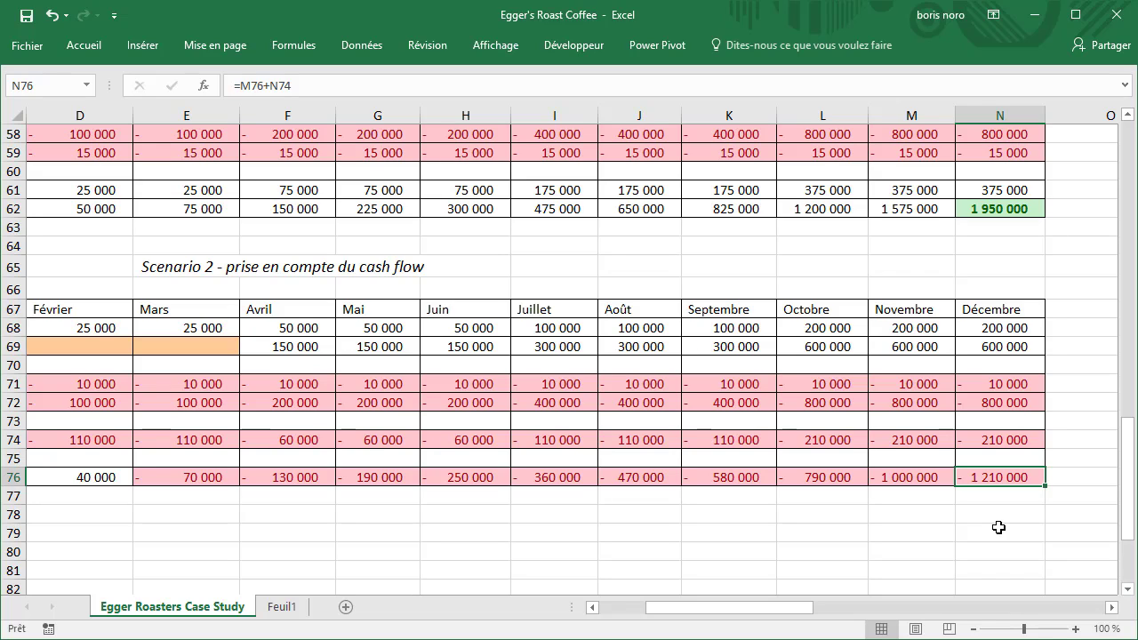
Scroll right to the Year 2 table and inspect January and February liquidity in P76 and Q76
{"action": "left_click", "coordinate": [1110, 607]}
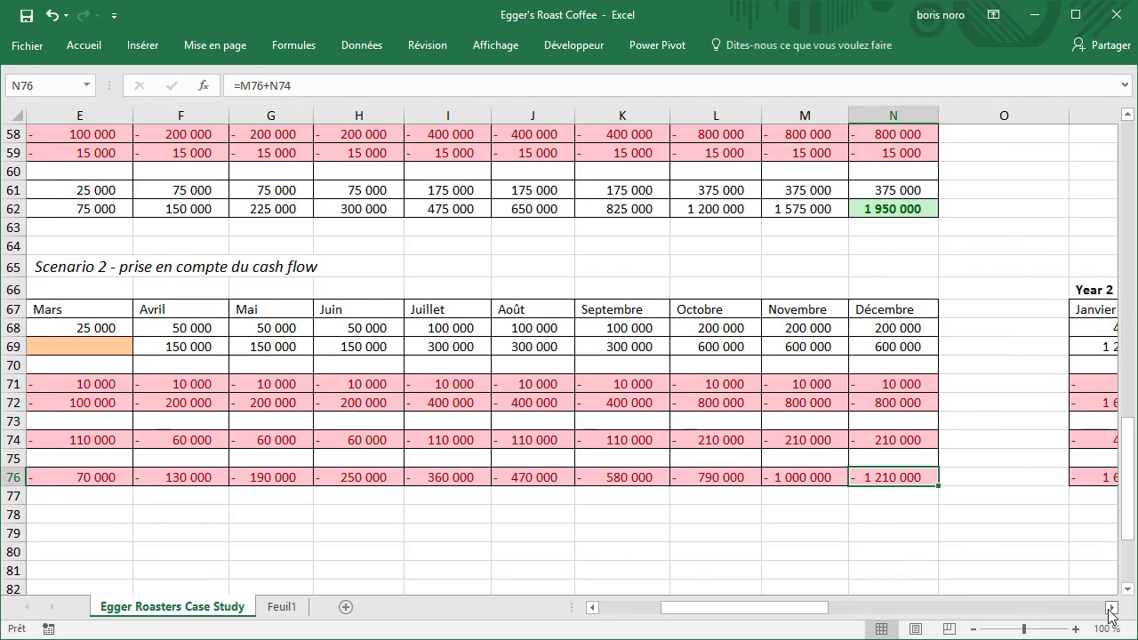
{"action": "left_click", "coordinate": [1110, 607]}
{"action": "left_click", "coordinate": [1110, 607]}
{"action": "left_click", "coordinate": [1110, 607]}
{"action": "left_click", "coordinate": [1110, 608]}
{"action": "left_click", "coordinate": [1110, 607]}
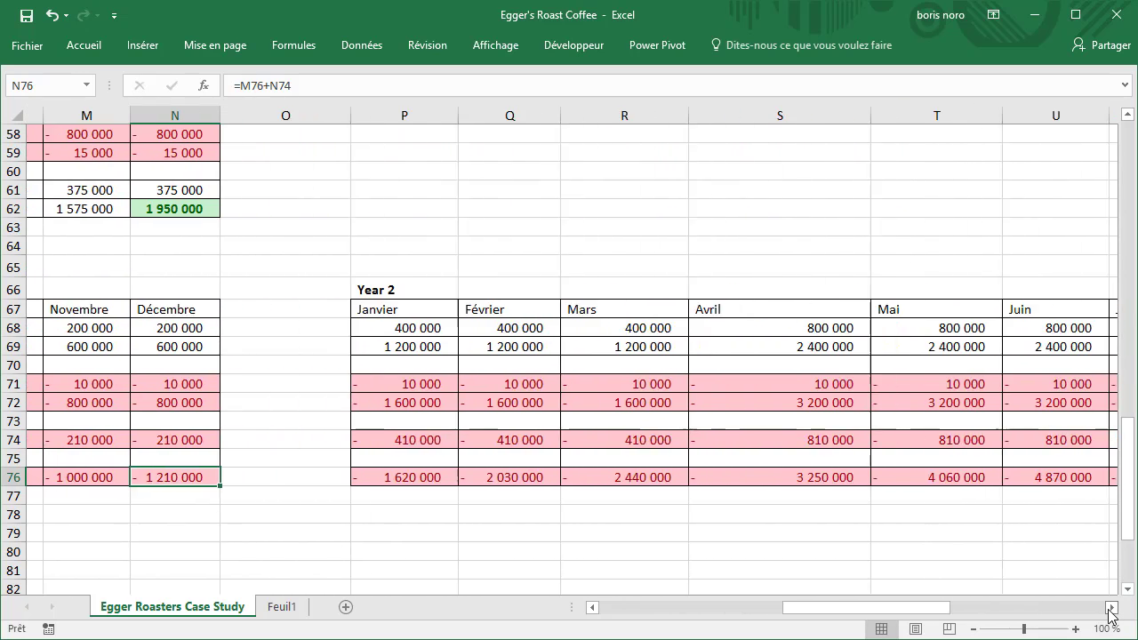
{"action": "left_click", "coordinate": [1111, 607]}
{"action": "left_click", "coordinate": [1111, 607]}
{"action": "left_click", "coordinate": [1111, 607]}
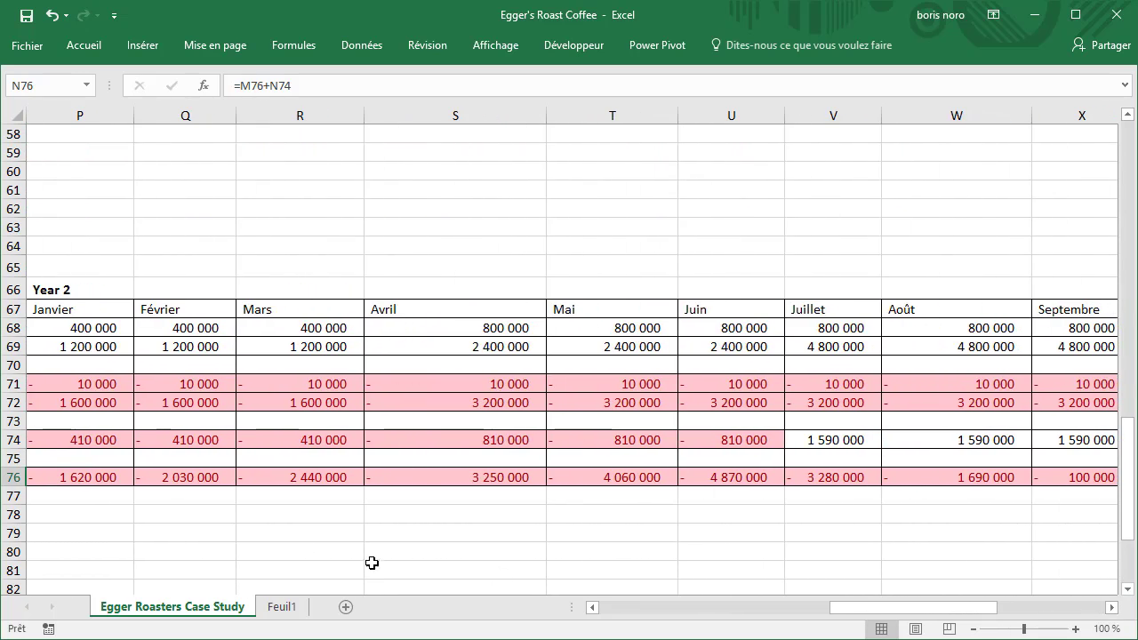
{"action": "left_click", "coordinate": [53, 480]}
{"action": "left_click", "coordinate": [166, 477]}
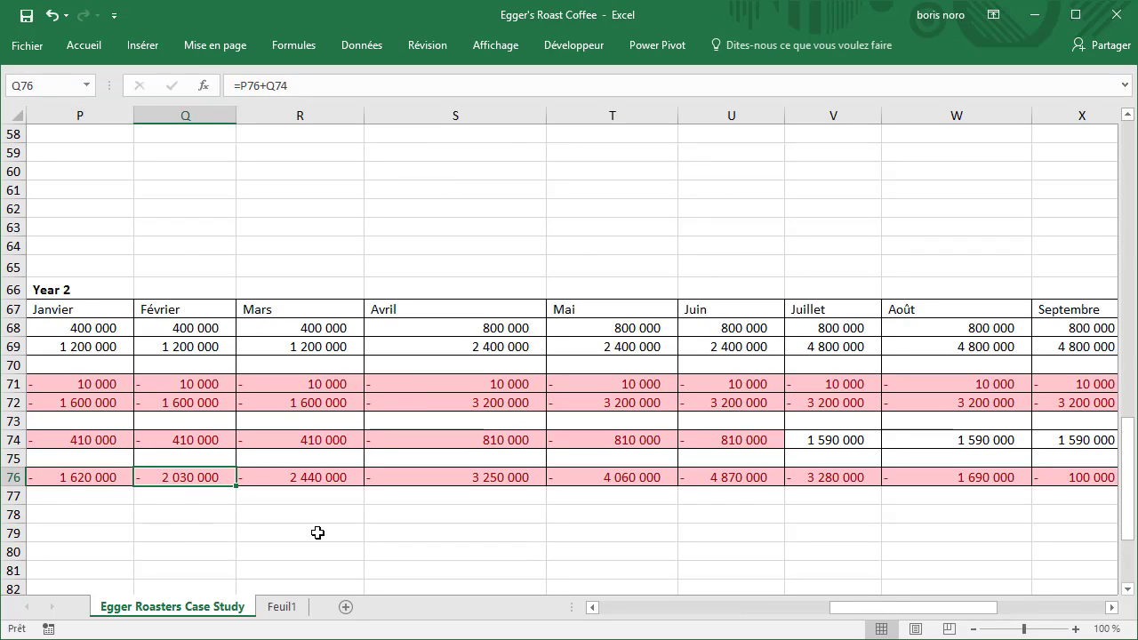
Inspect June's -4 870 000 liquidity in U76 and October's formula in Y76
{"action": "left_click", "coordinate": [726, 478]}
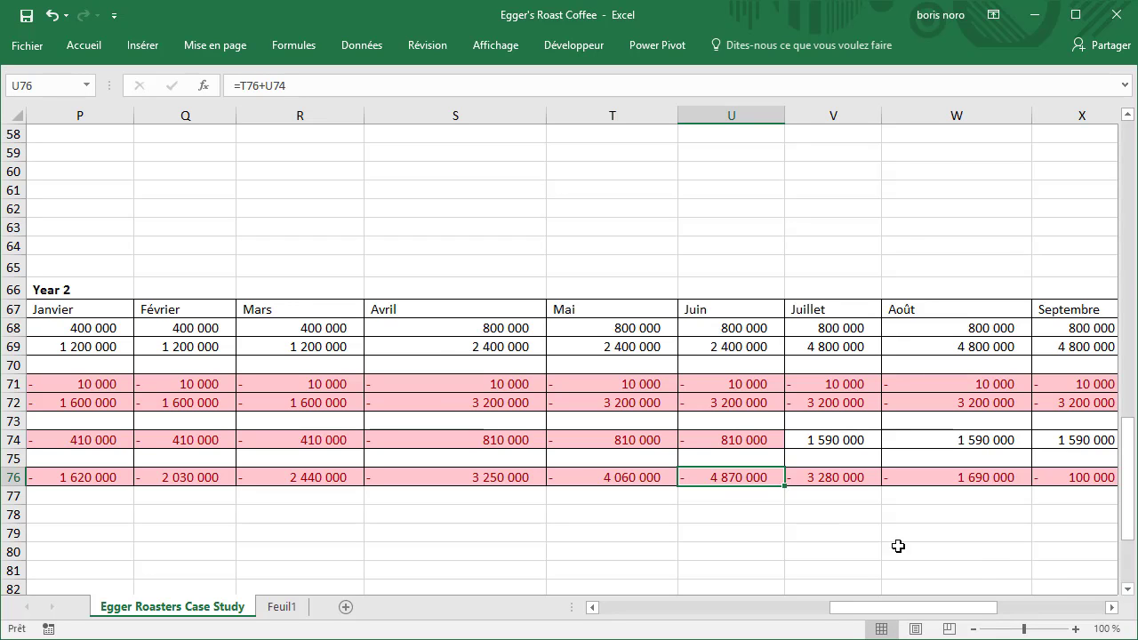
{"action": "left_click", "coordinate": [1111, 607]}
{"action": "left_click", "coordinate": [1111, 607]}
{"action": "left_click", "coordinate": [1111, 607]}
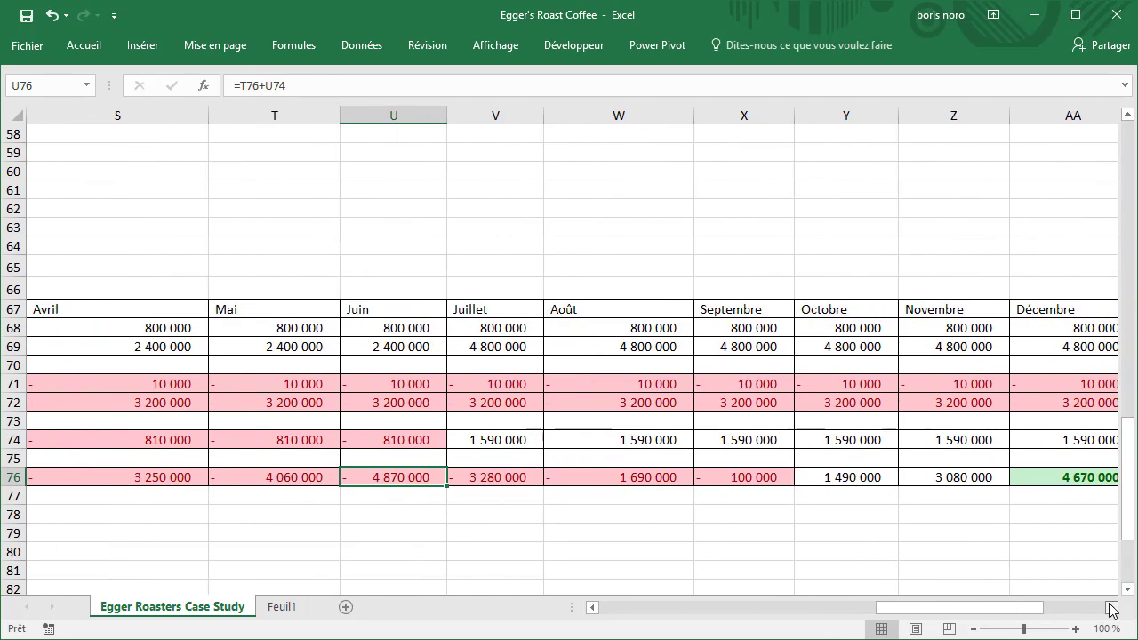
{"action": "left_click", "coordinate": [1111, 607]}
{"action": "left_click", "coordinate": [658, 477]}
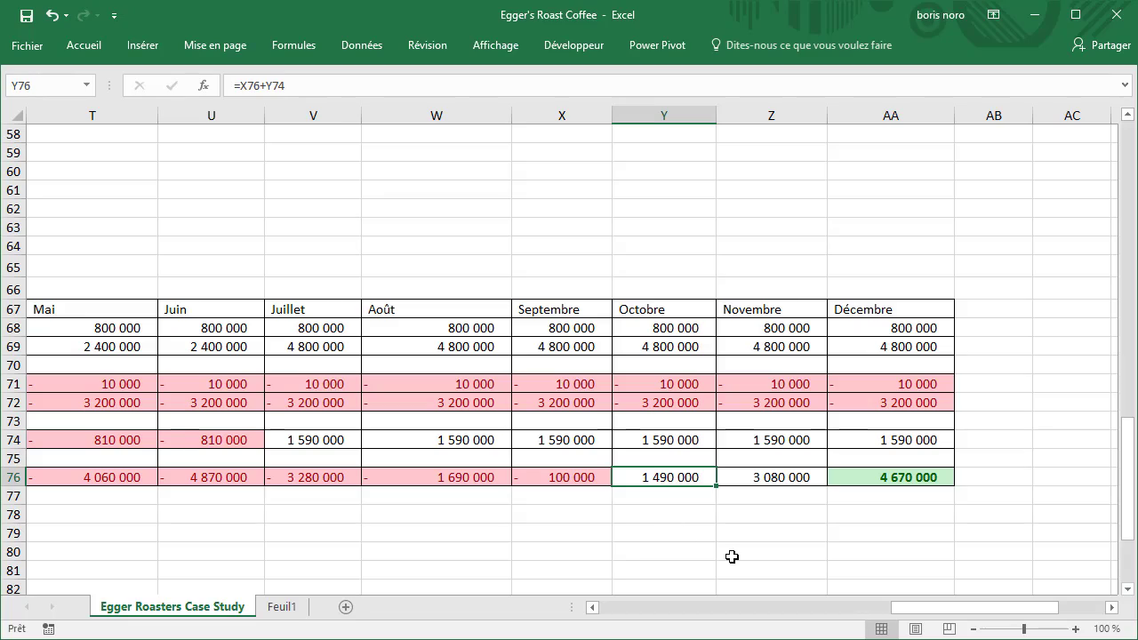